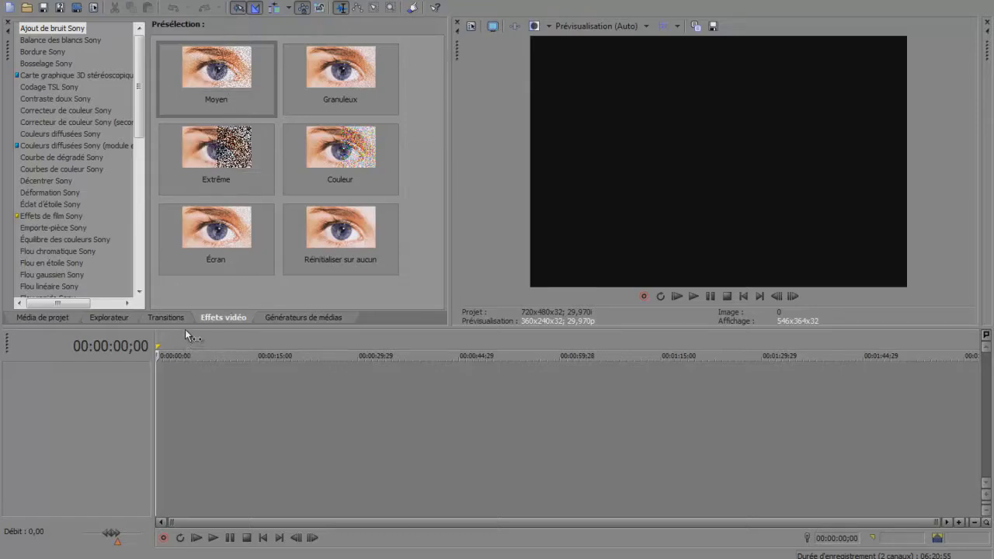
Step: Start a new project and set its frame size to 1280 wide by 720 high
click(40, 3)
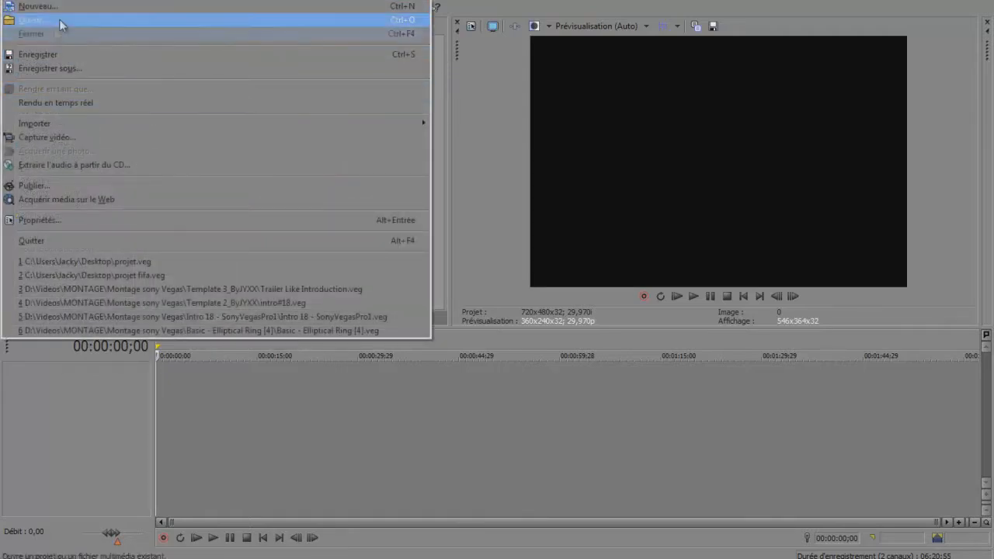
click(88, 7)
double_click(412, 92)
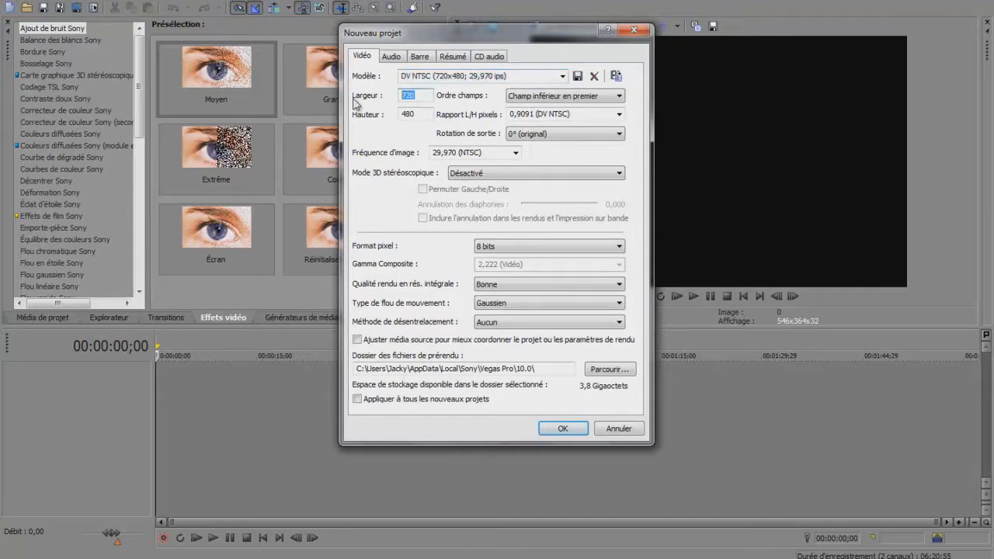
text(1280)
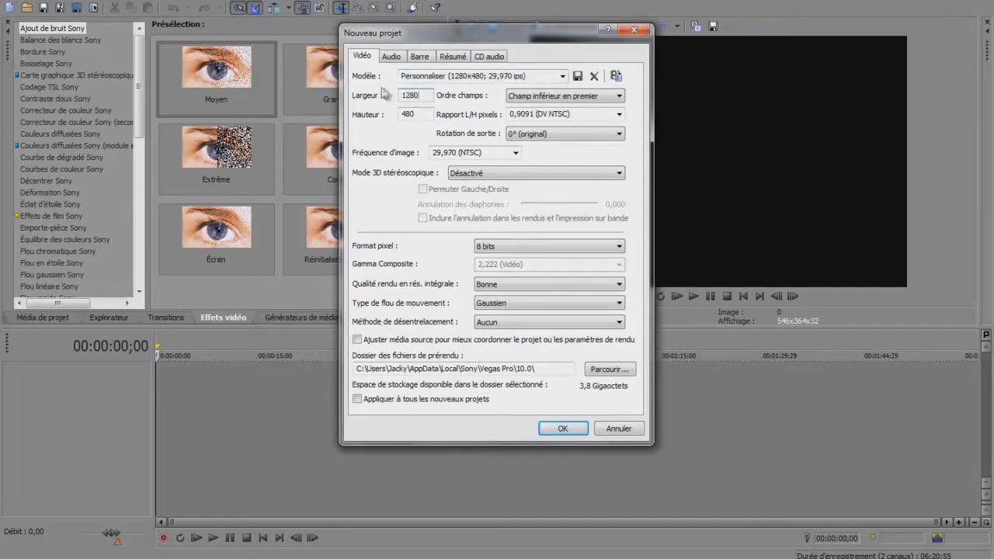
double_click(413, 114)
text(720)
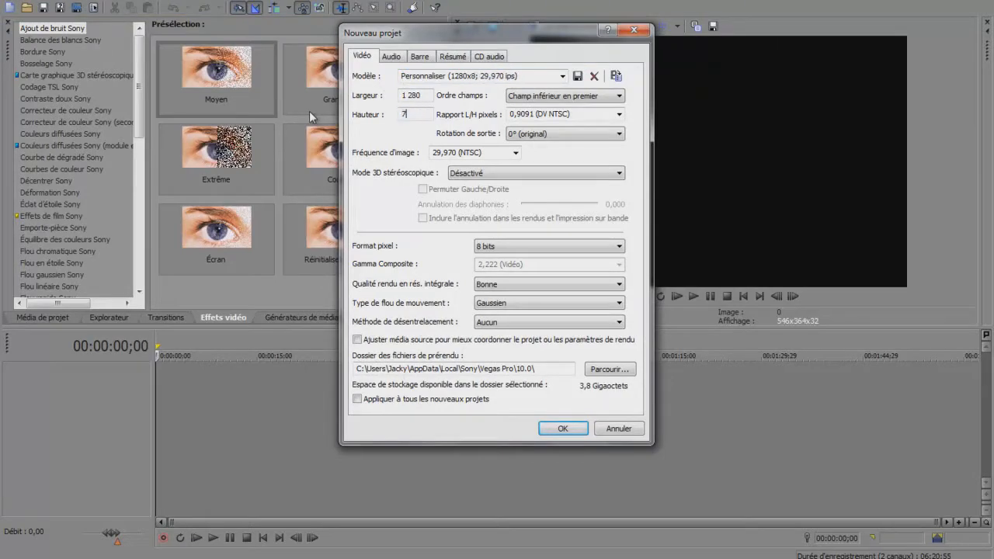
Step: Set the pixel format to 32-bit floating point (video levels) and the full-resolution rendering quality to Optimisée, and create the project
click(526, 253)
click(531, 271)
click(541, 286)
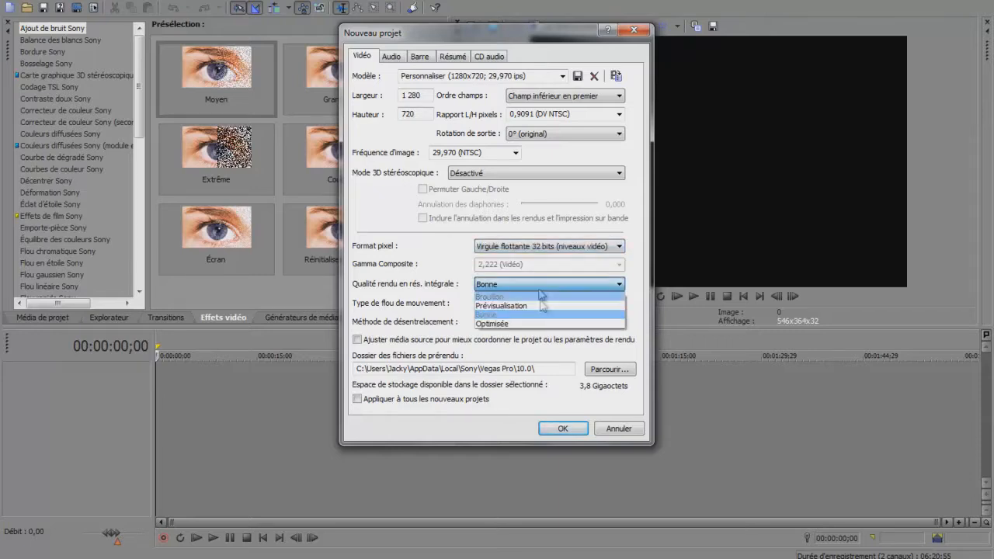
click(542, 323)
click(555, 434)
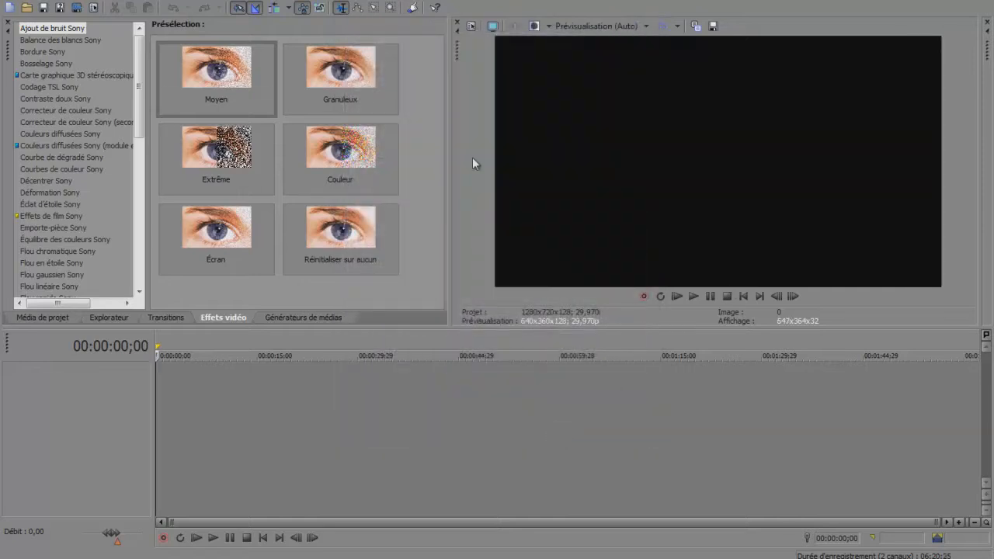
Step: Open the gameplay video from the Videos\MONTAGE folder on the DATA (D:) drive into the timeline
click(29, 8)
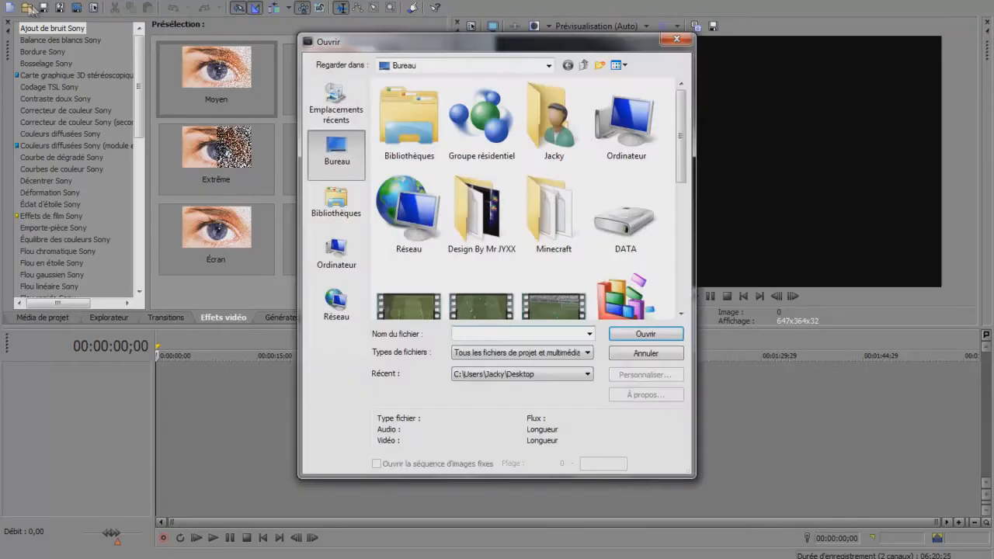
click(351, 259)
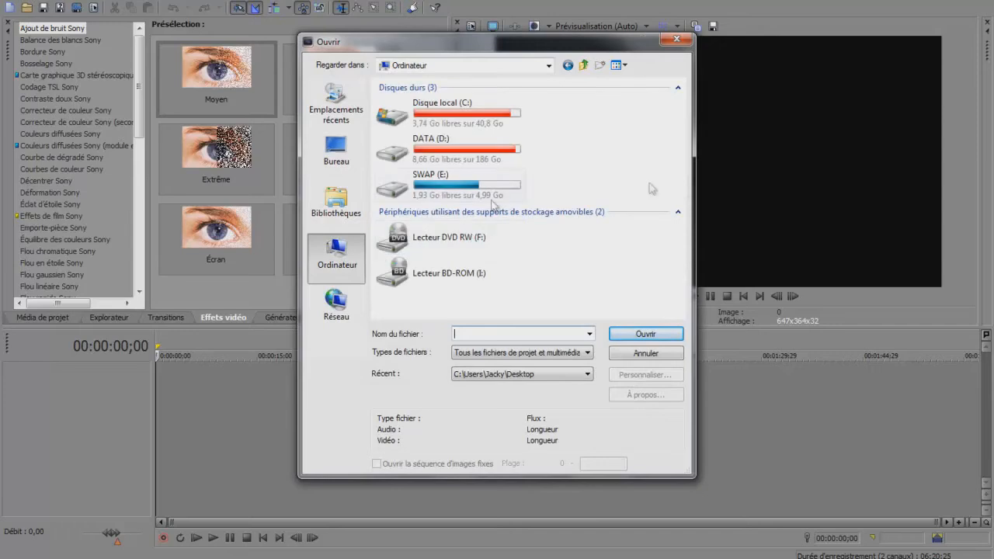
double_click(419, 142)
double_click(413, 284)
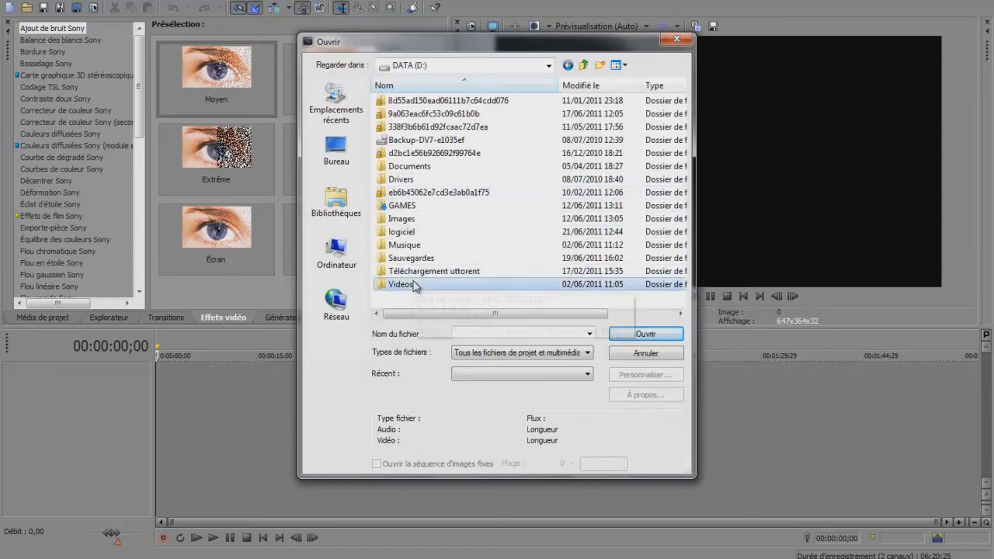
double_click(409, 141)
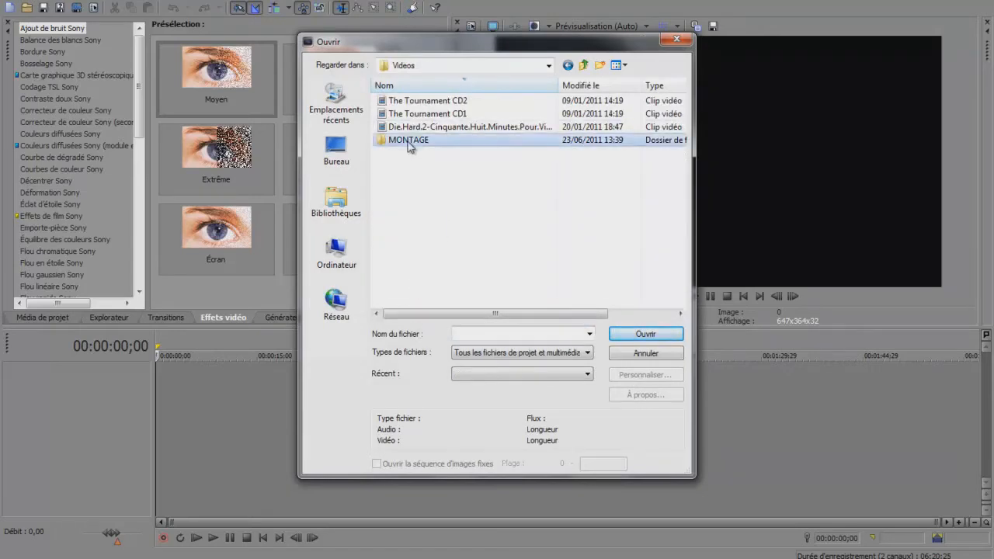
scroll(683, 200, down, 3)
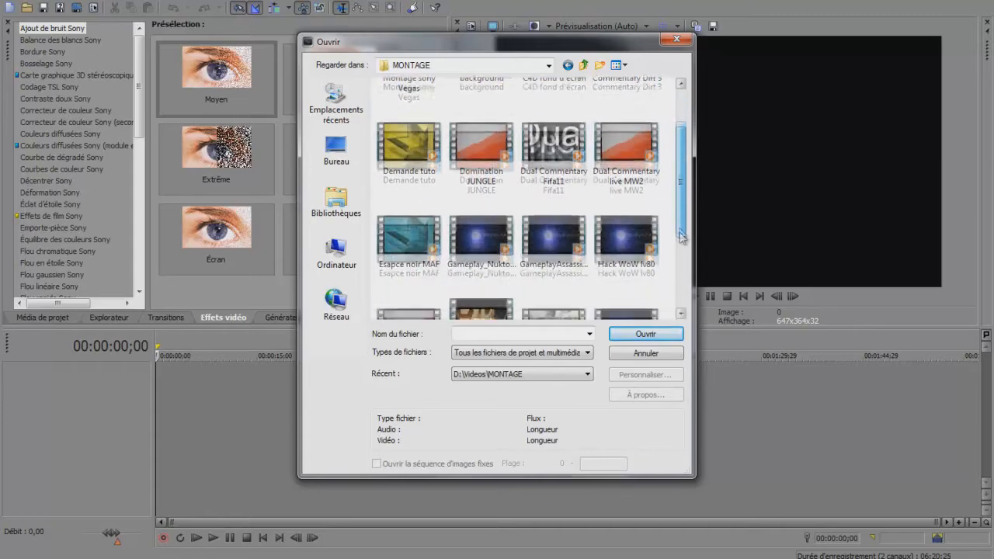
double_click(390, 223)
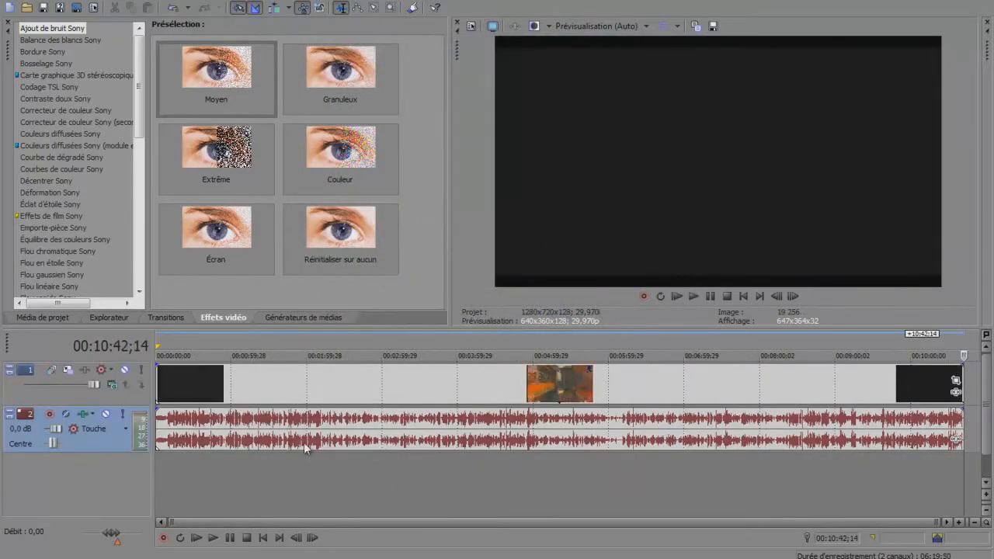
Step: Split the gameplay clip at 00:02:10;18 and delete the part before the cut
click(347, 377)
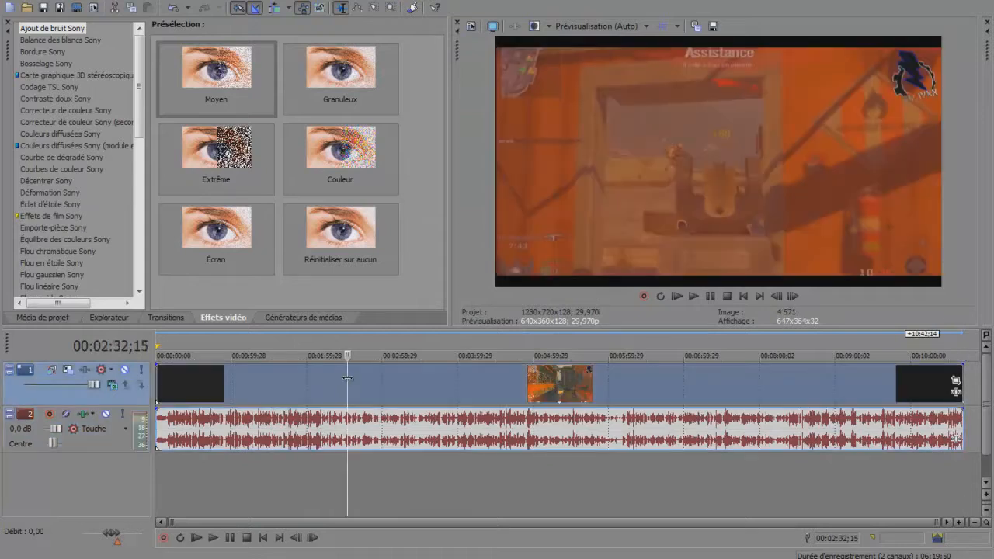
click(320, 376)
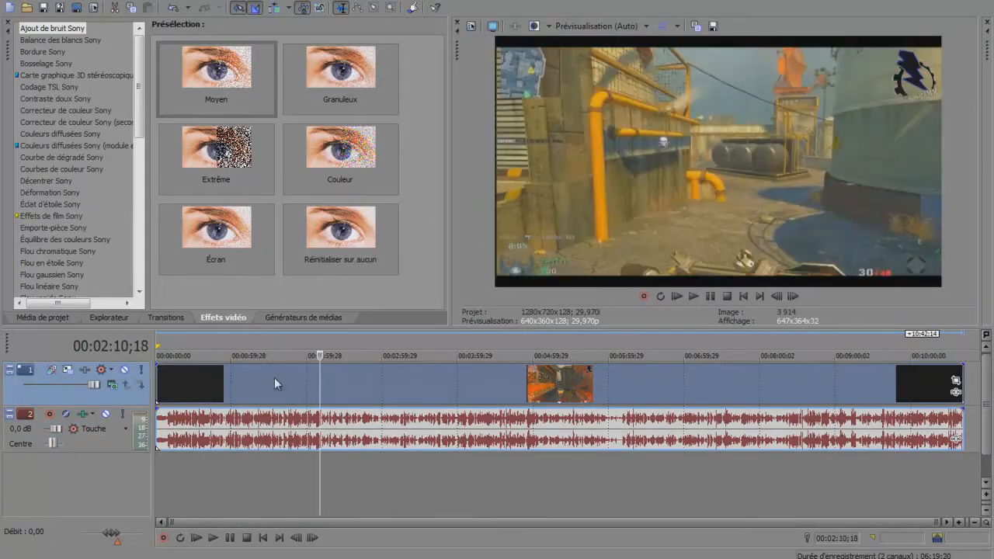
key(s)
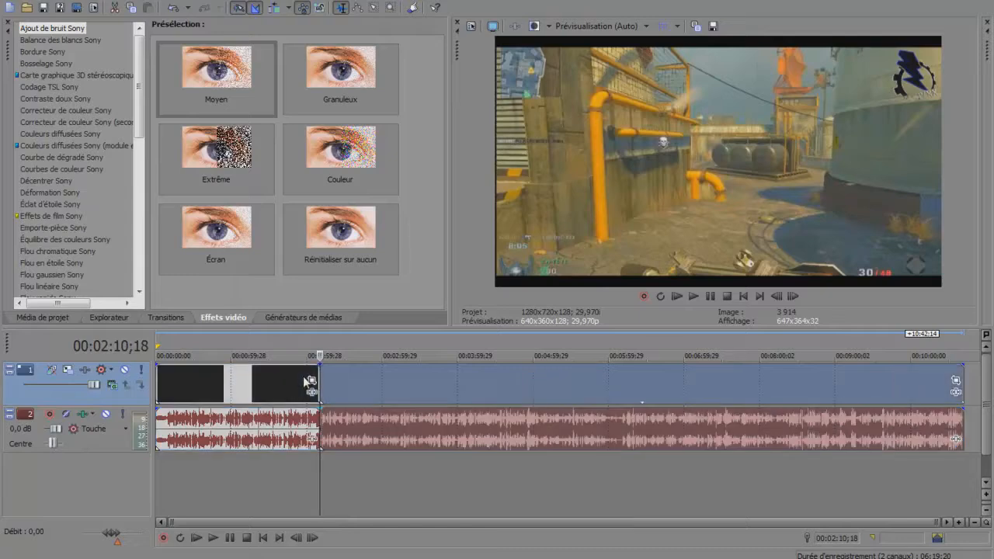
right_click(277, 381)
click(304, 202)
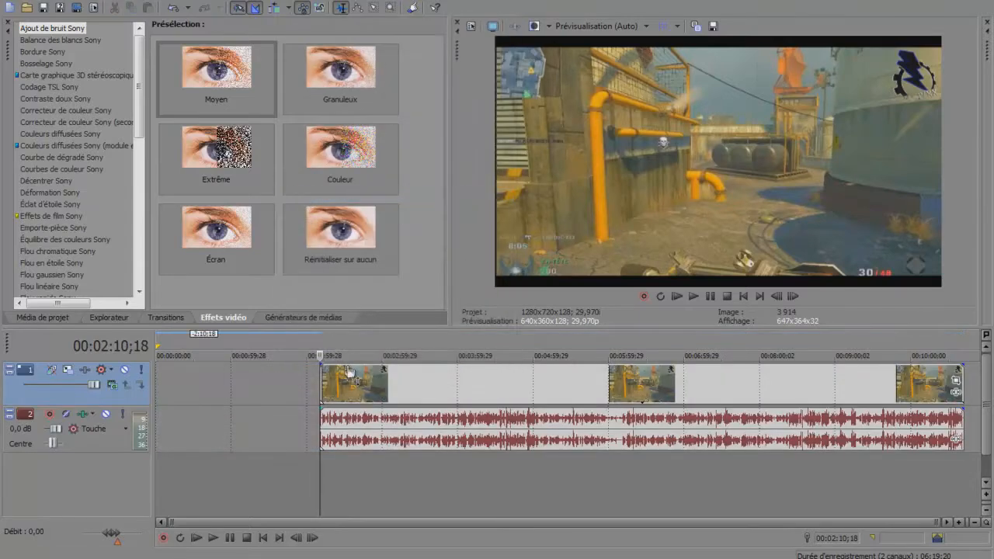
Step: Ungroup the gameplay clip's audio from its video and delete the audio event
click(400, 382)
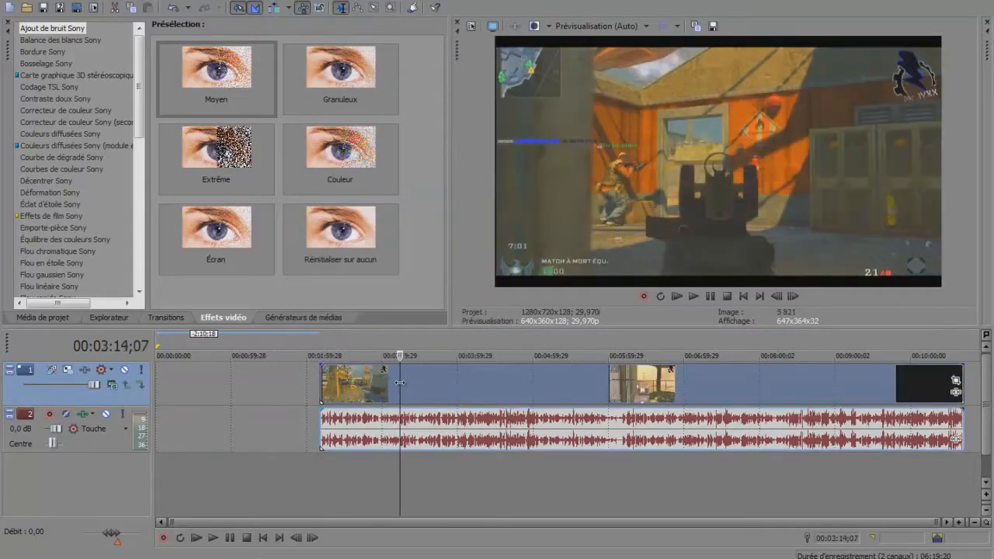
key(u)
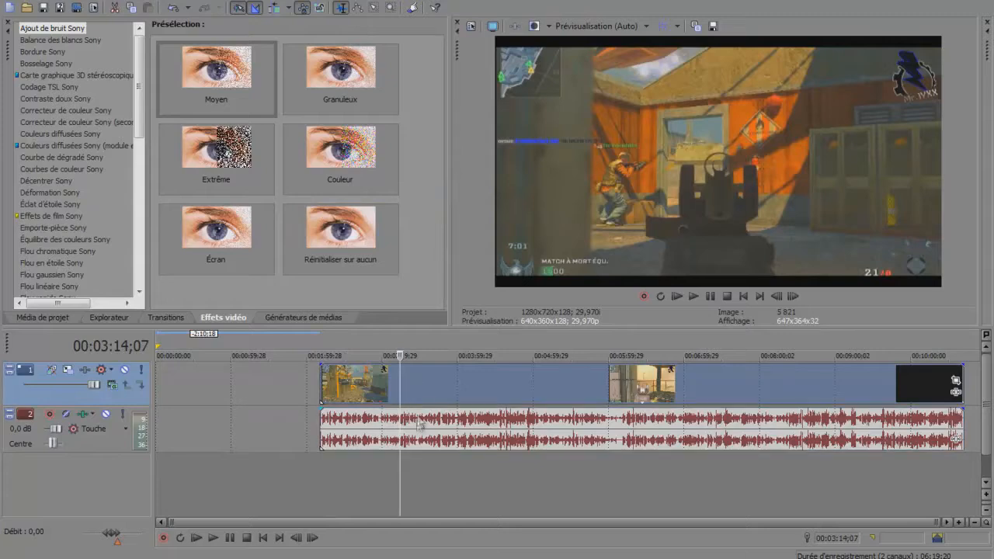
right_click(417, 434)
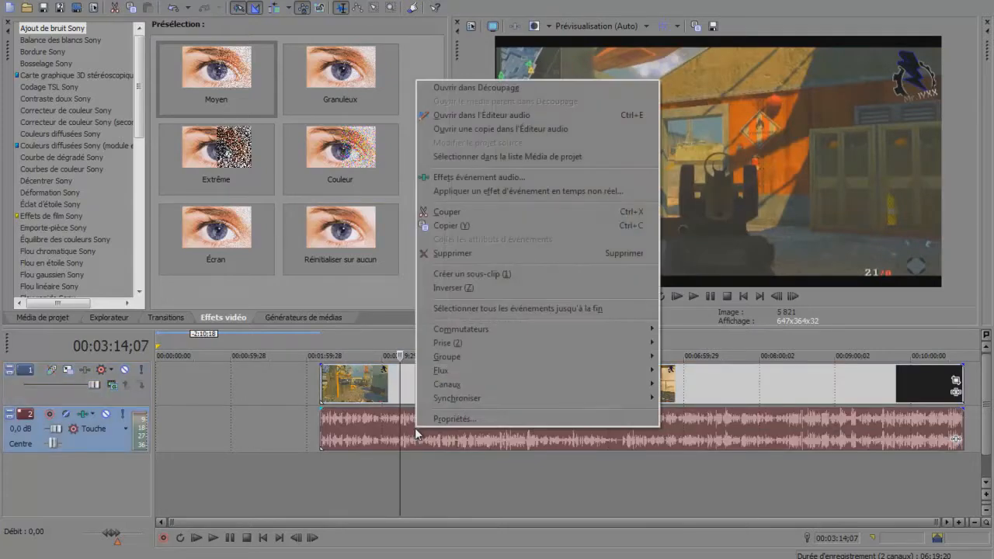
key(Escape)
click(415, 428)
key(Delete)
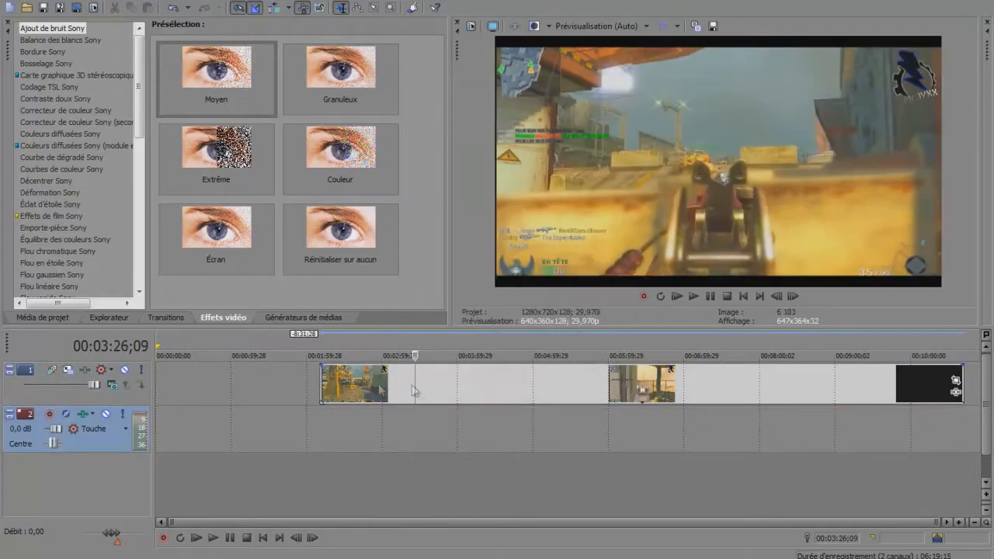
Step: Move the gameplay video clip to the start of the timeline and preview it from about 00:00:08;07
drag(465, 388, 271, 426)
drag(210, 455, 282, 373)
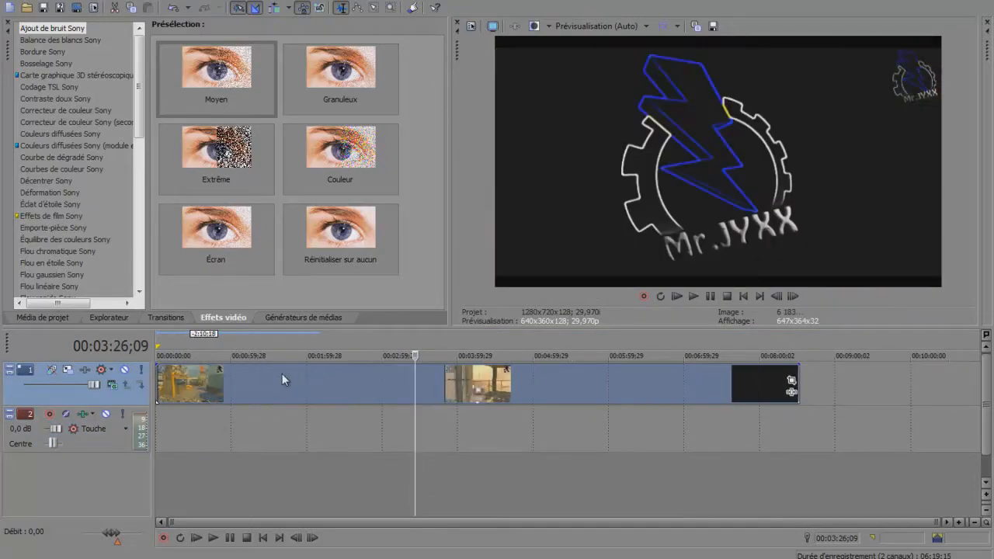
click(166, 420)
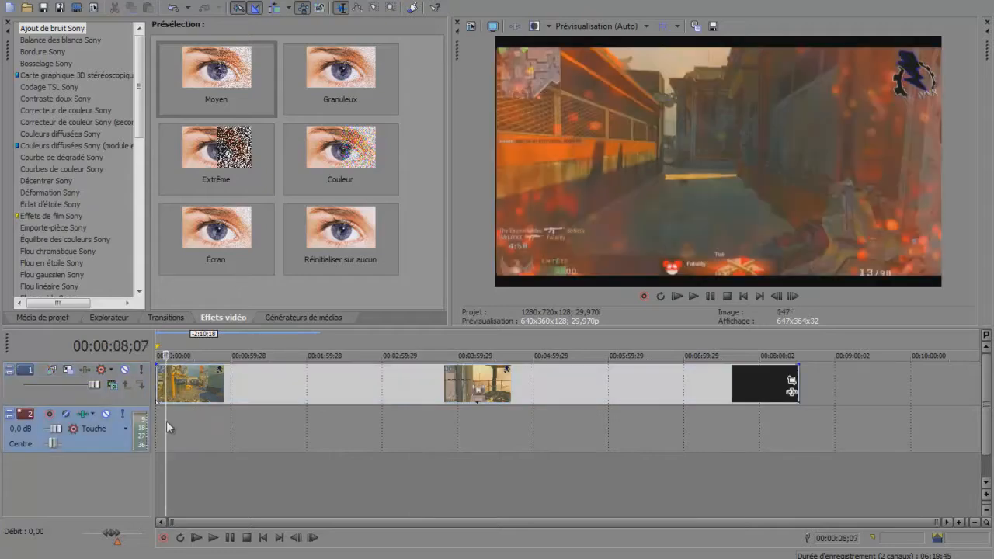
click(702, 299)
click(710, 298)
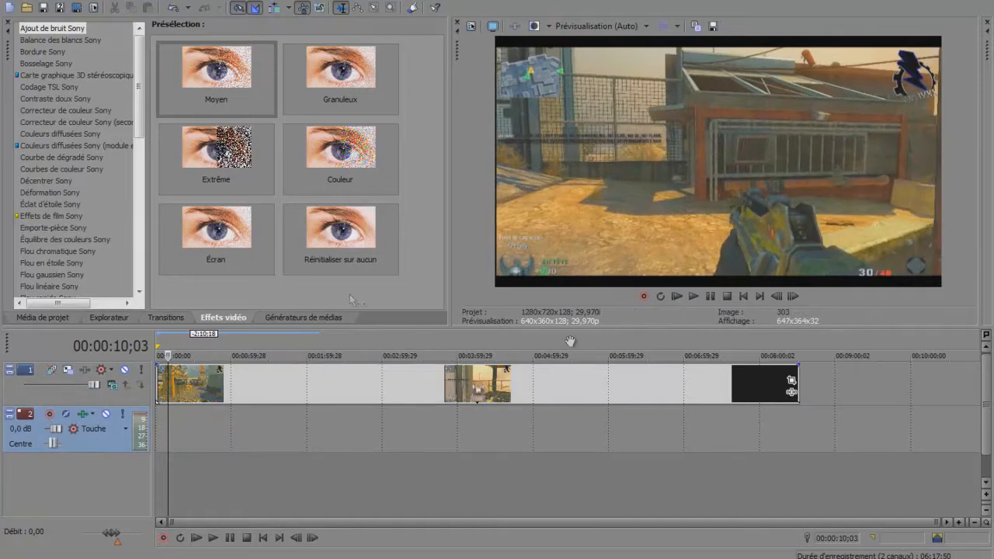
Step: Insert a new empty video track above the gameplay track
right_click(823, 392)
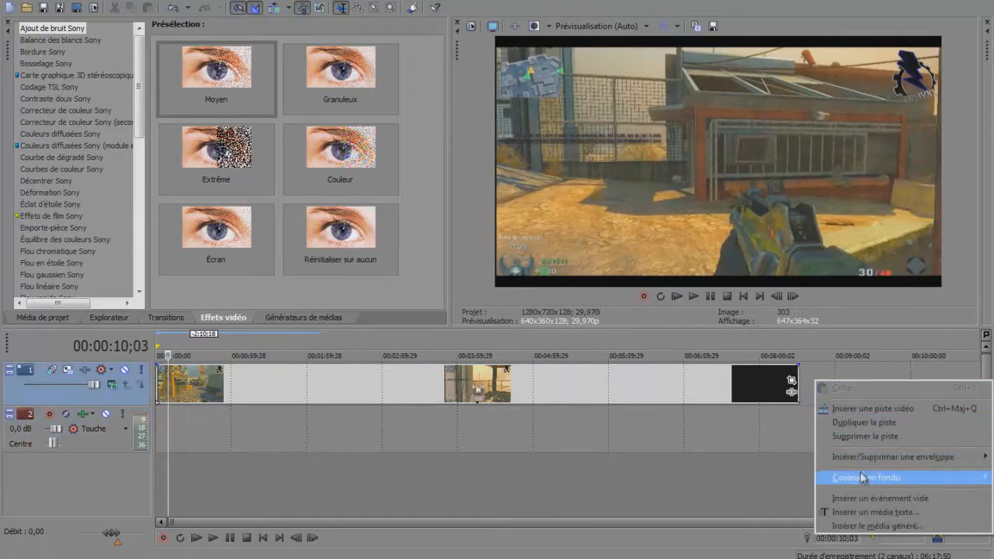
right_click(729, 440)
right_click(704, 482)
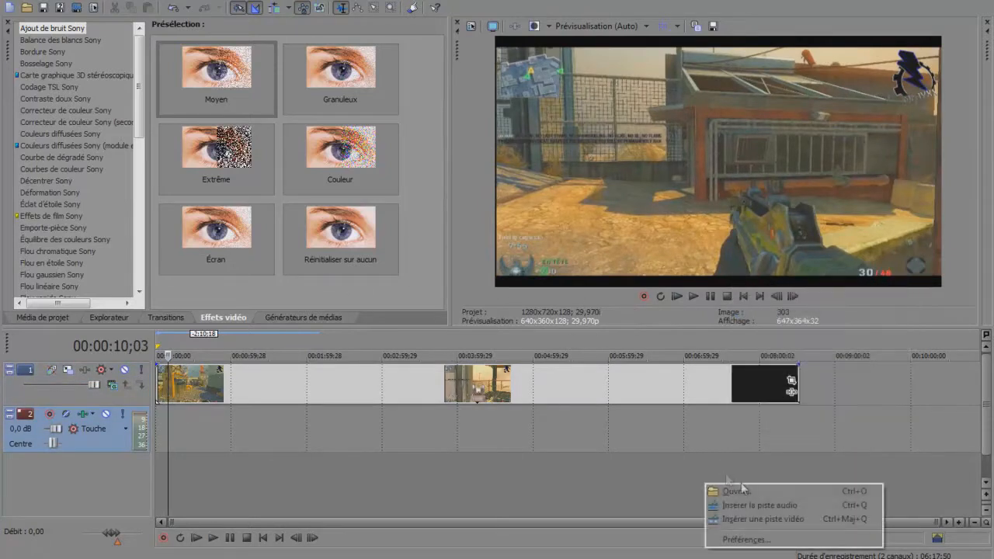
click(761, 520)
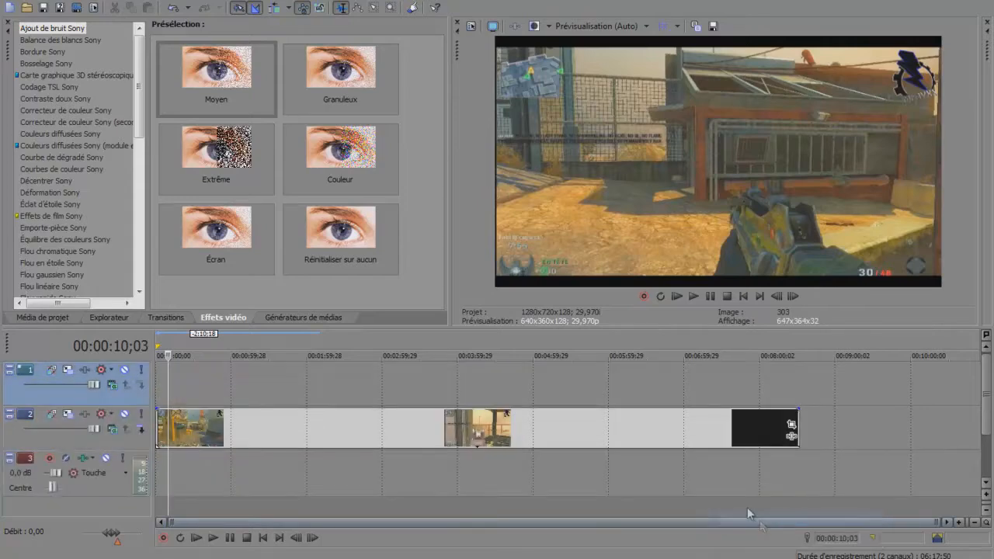
Step: Import the video P6230037 from the Desktop (Bureau) onto the new video track
click(27, 8)
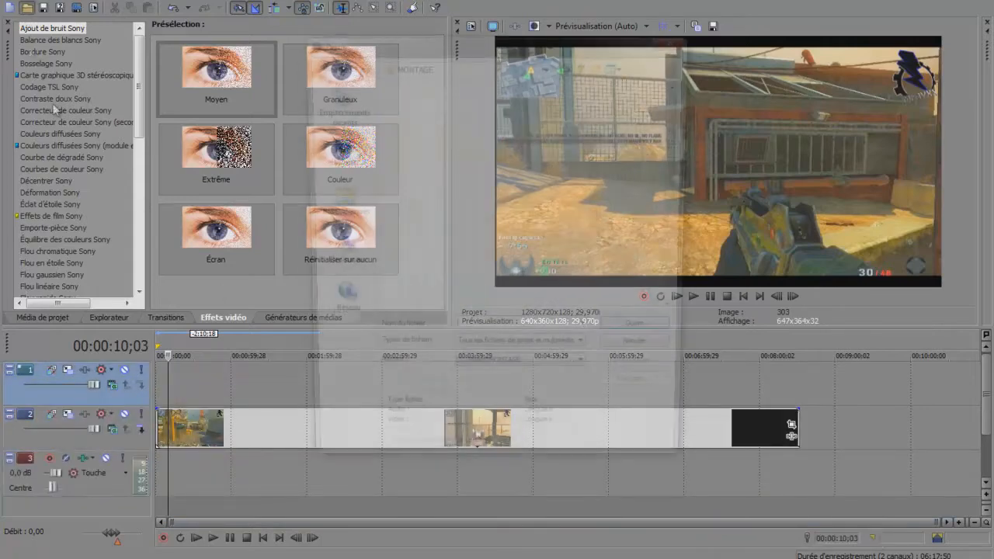
click(335, 152)
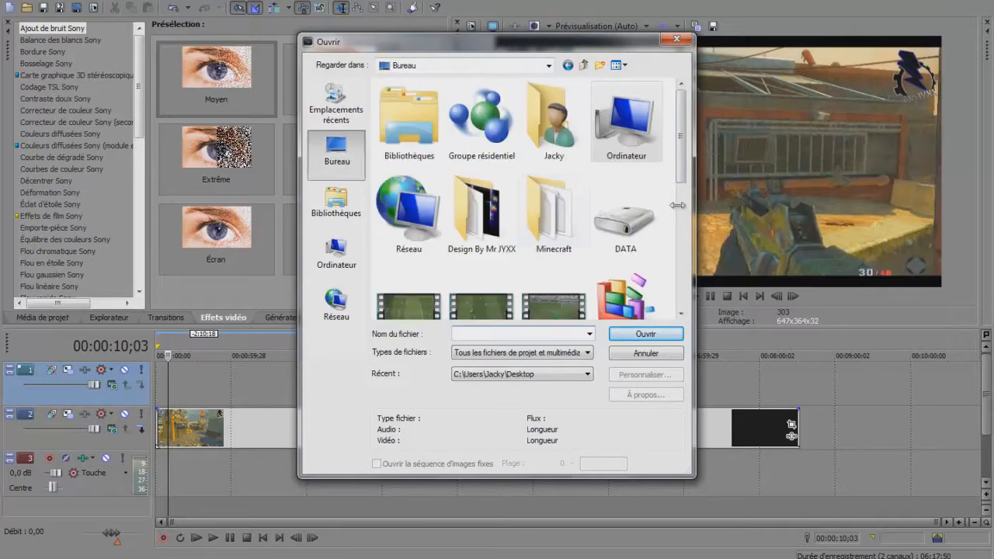
drag(681, 165, 678, 298)
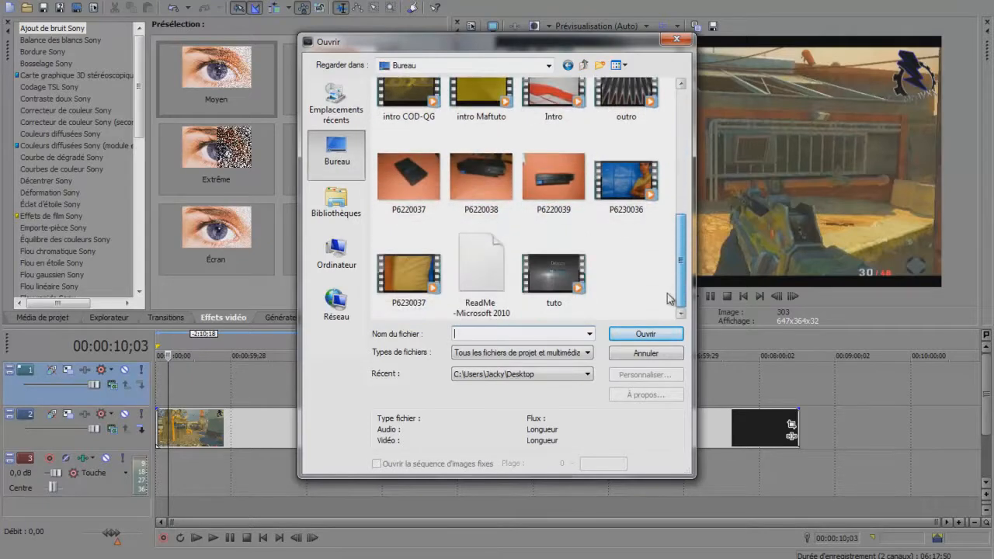
click(424, 299)
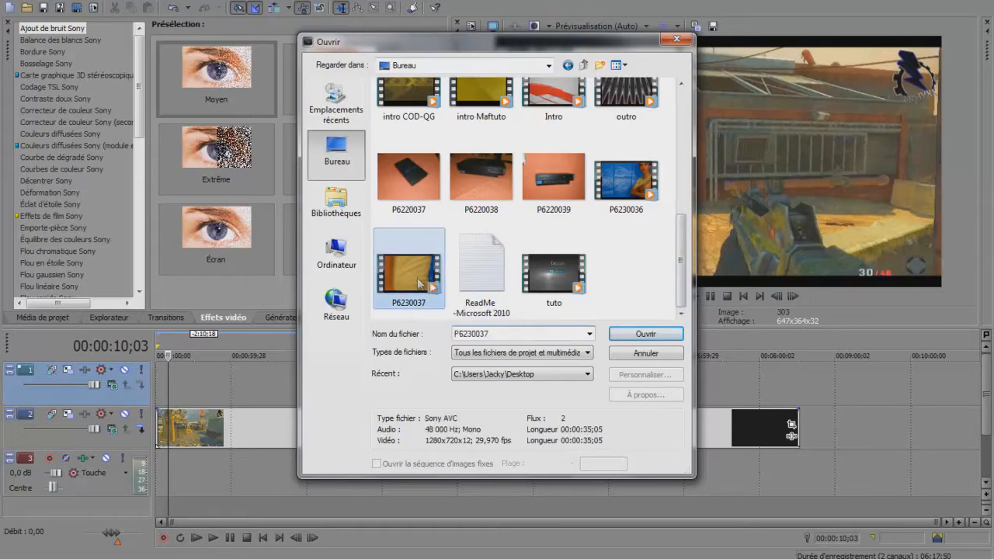
click(645, 335)
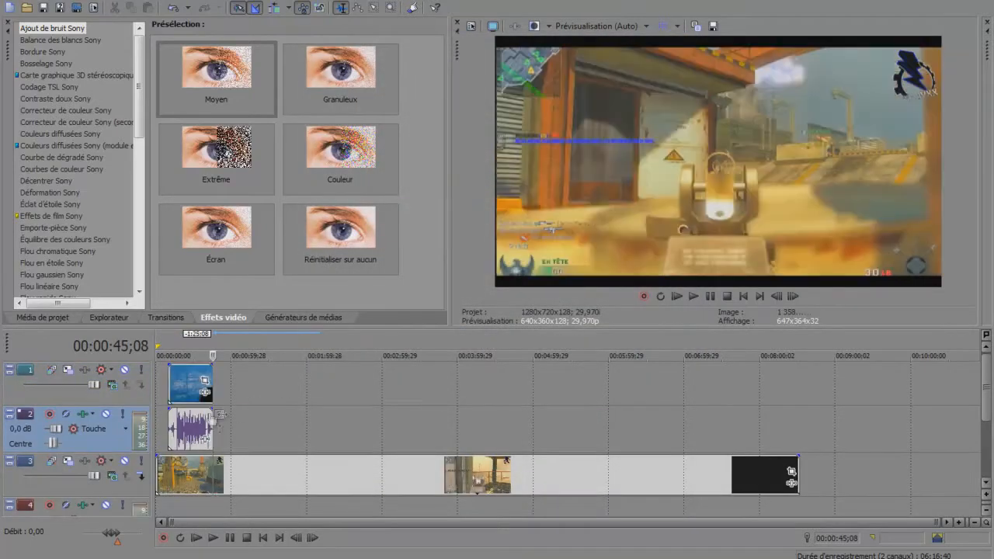
Step: Shift the P6230037 clip later by 1:25;17 on the timeline and preview it from 00:01:37;04
drag(186, 386, 293, 383)
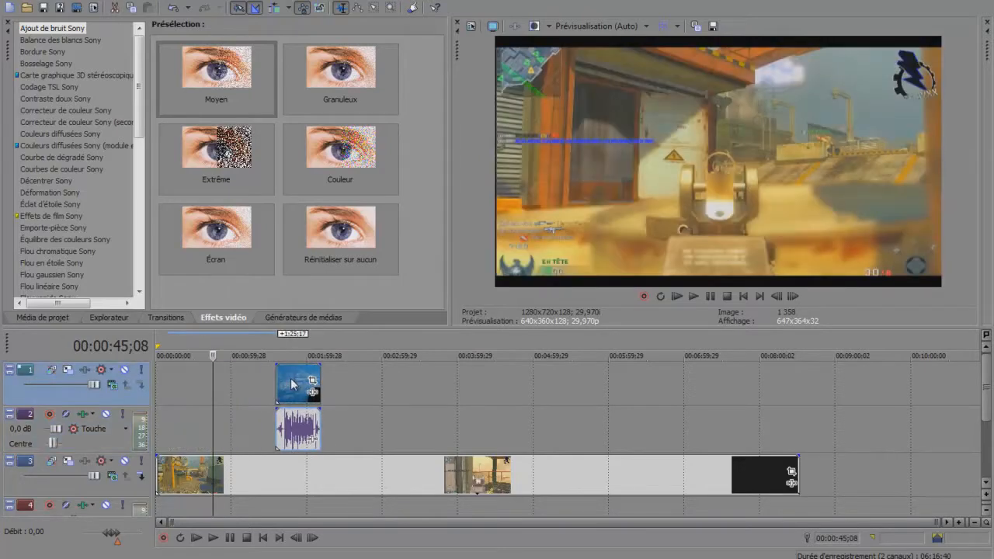
scroll(311, 382, up, 3)
click(622, 380)
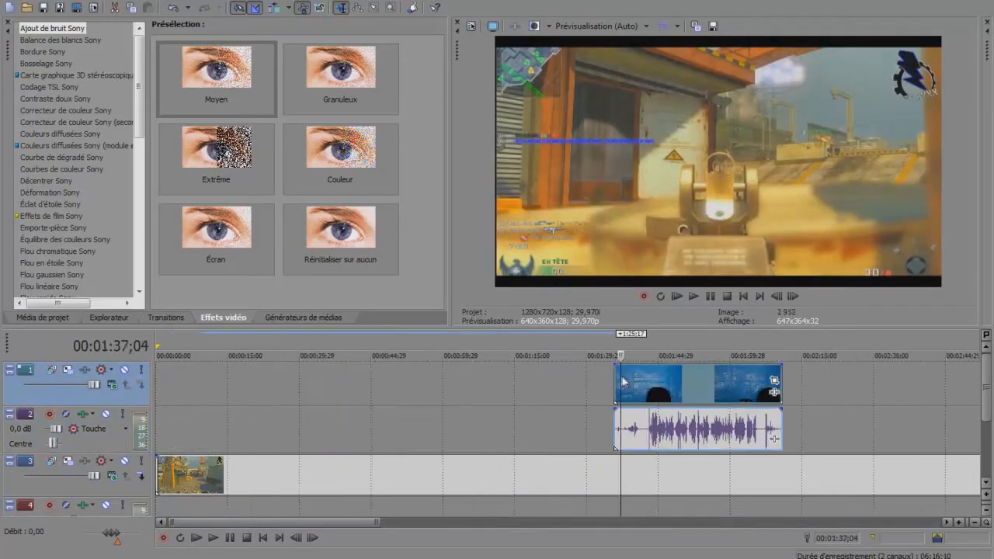
click(712, 296)
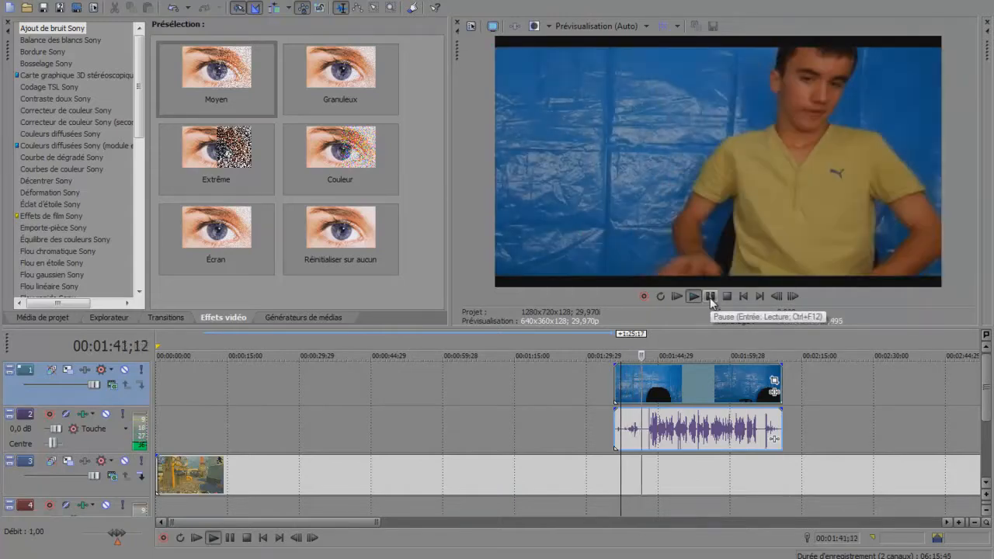
click(710, 298)
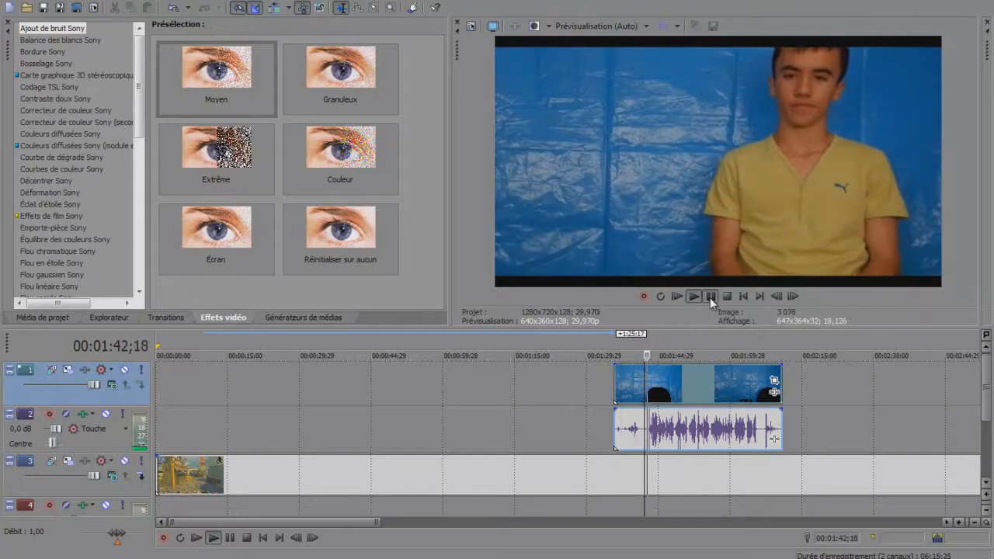
Step: Split the P6230037 clip at 00:01:42;21 and delete the portion before the cut
key(s)
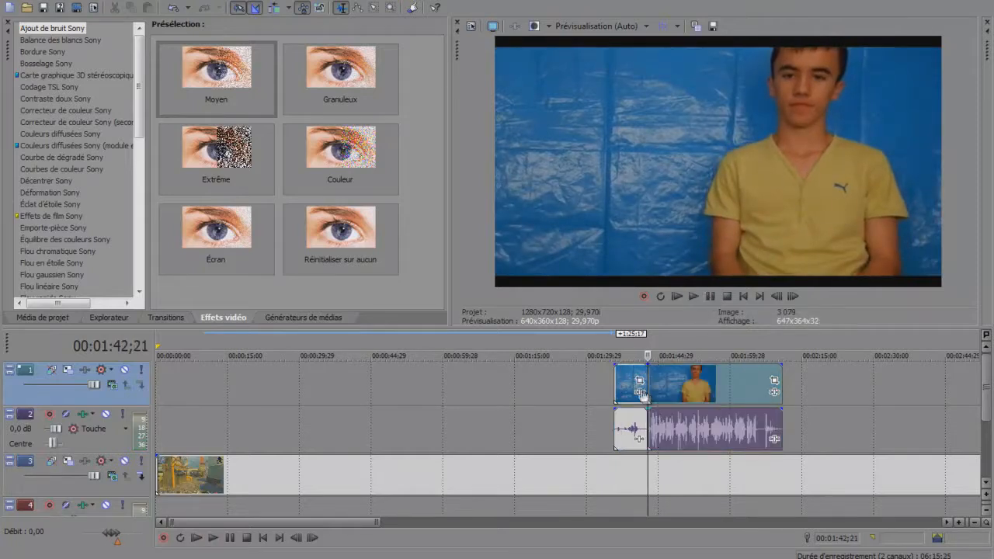
right_click(632, 378)
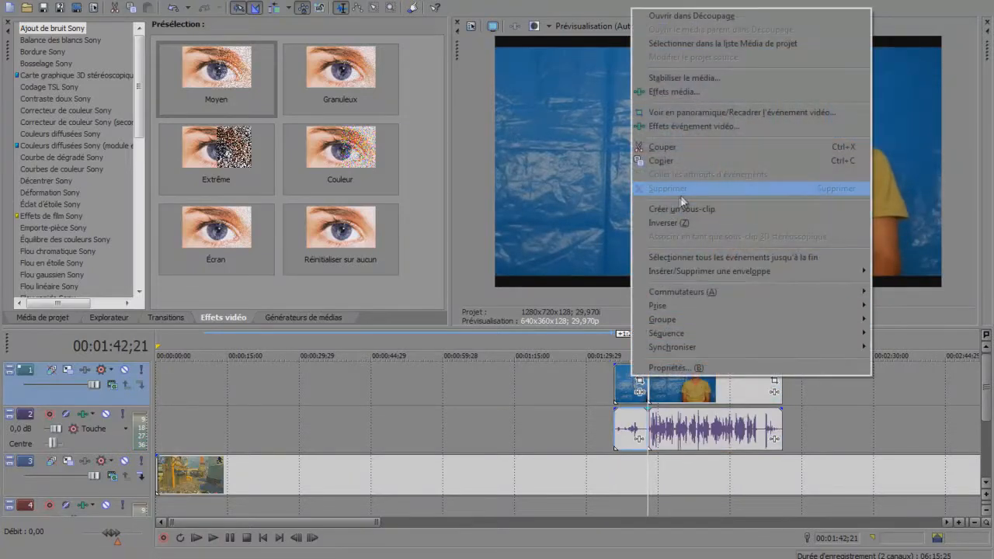
click(669, 189)
Step: Preview the clip's ending from 00:02:05;05, split it at 00:02:06;28 and delete the portion after the cut
click(755, 381)
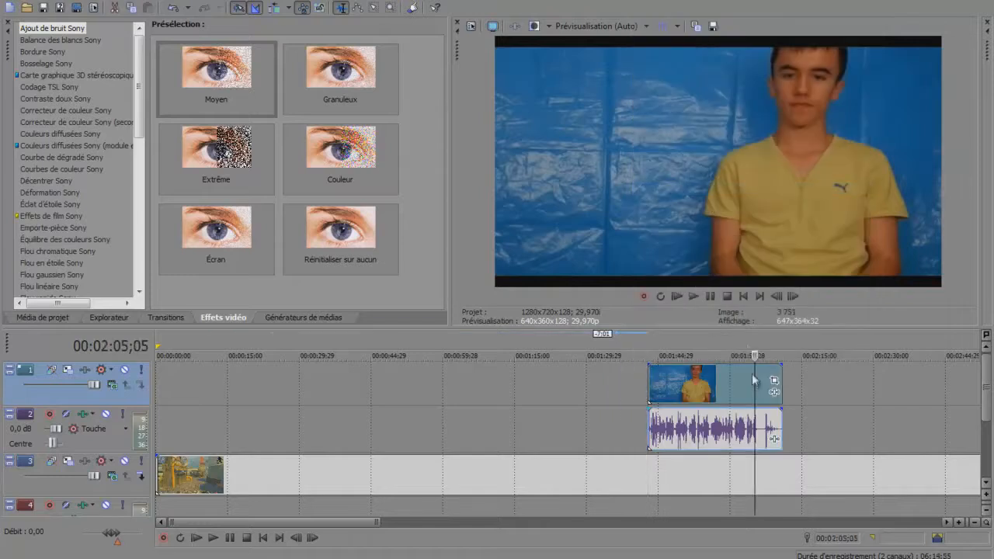
click(709, 296)
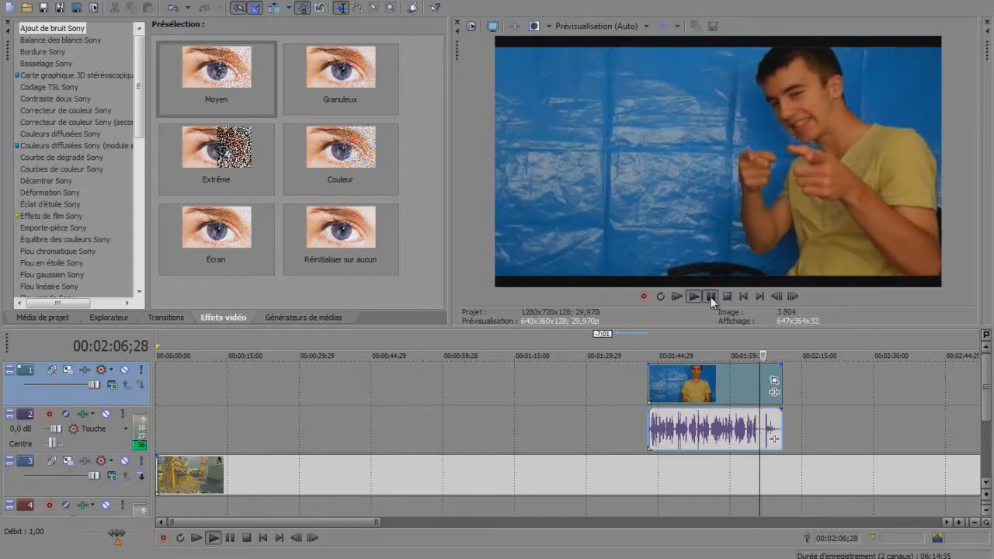
key(s)
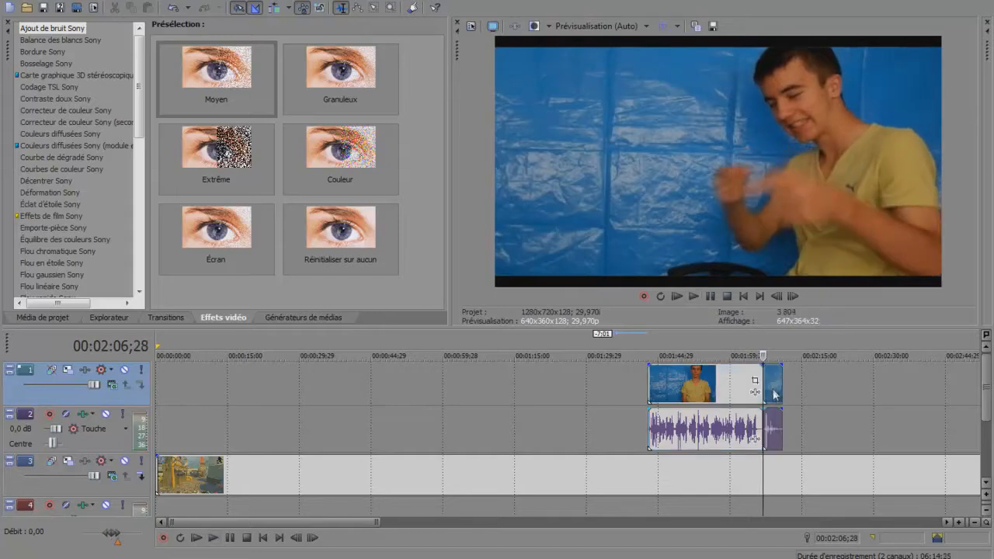
right_click(772, 380)
click(794, 192)
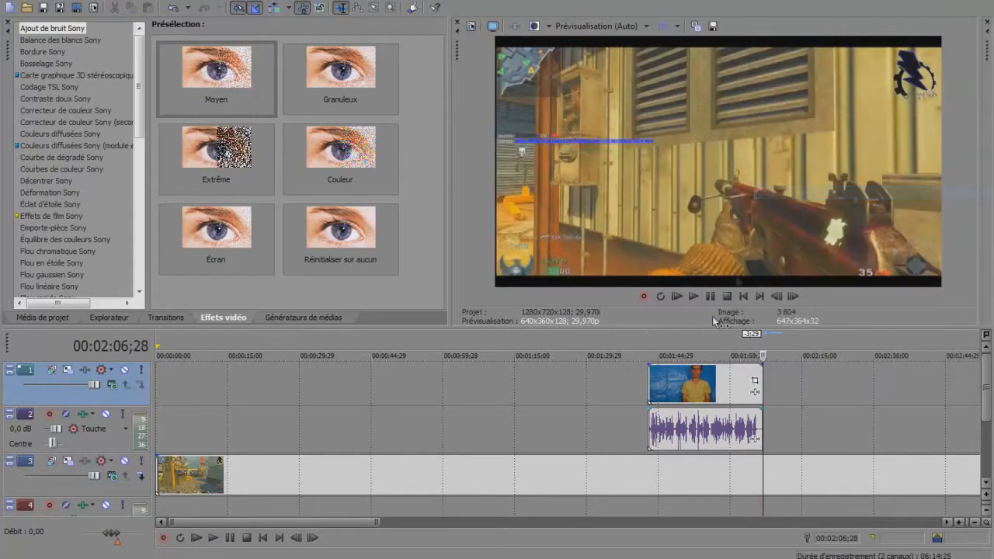
Step: Move the trimmed P6230037 clip to the start of the timeline and play it from there to about 00:00:11;00
drag(697, 389, 190, 396)
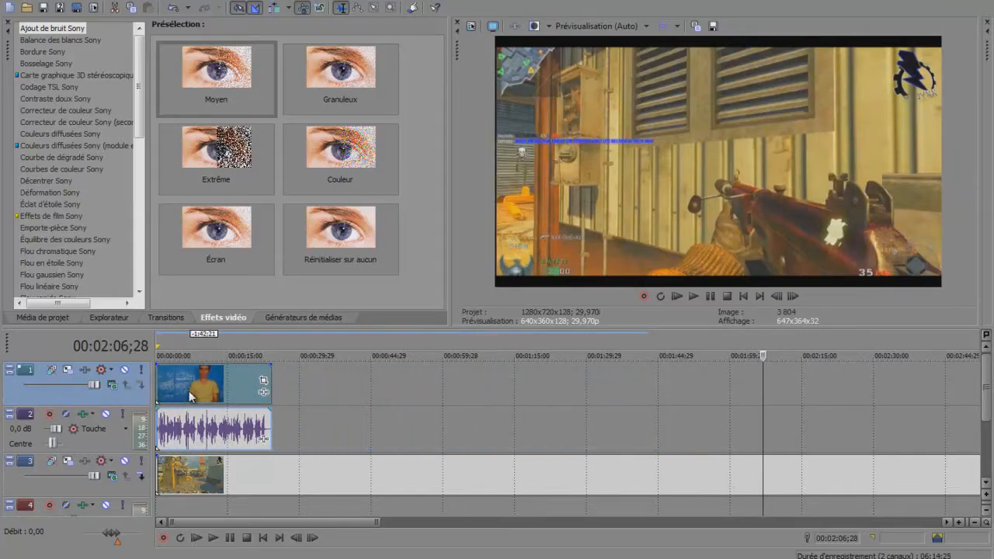
click(159, 380)
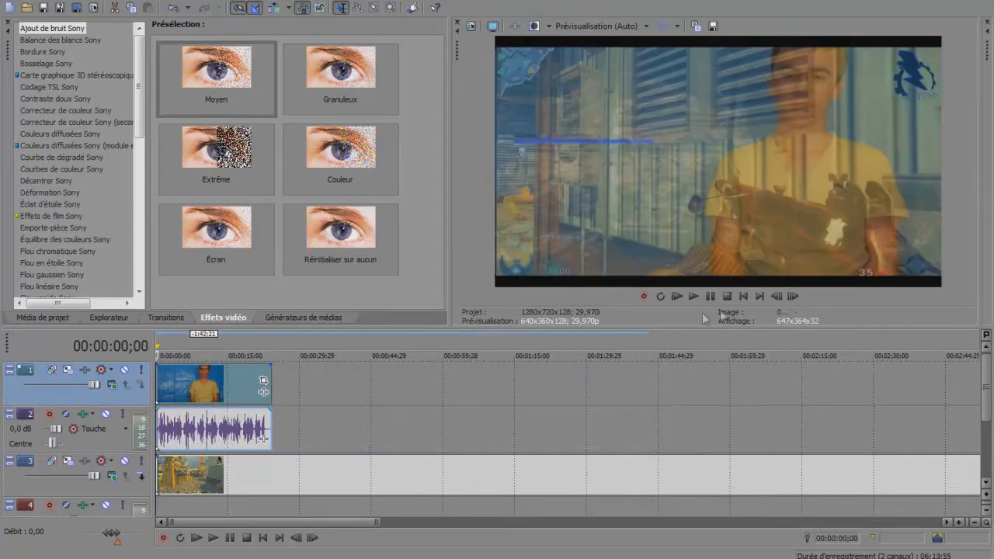
click(700, 298)
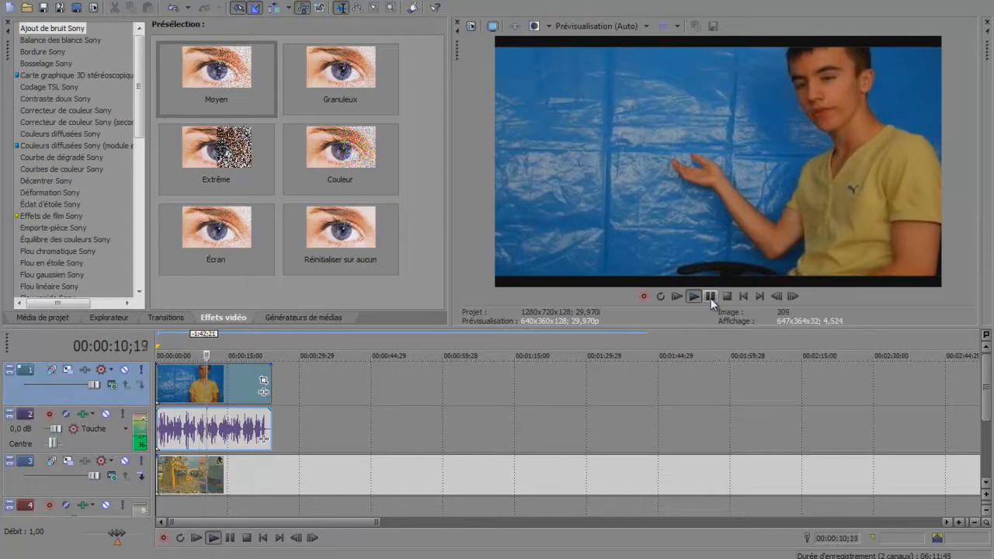
click(710, 298)
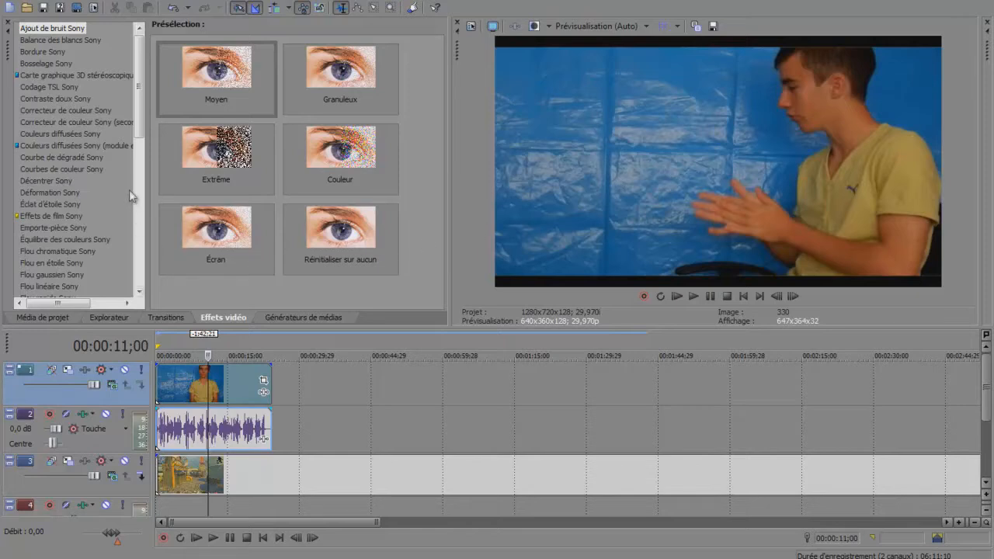
Step: Apply the Incrustation en chrominance Sony effect with the Écran bleu preset to the P6230037 clip
drag(140, 134, 130, 187)
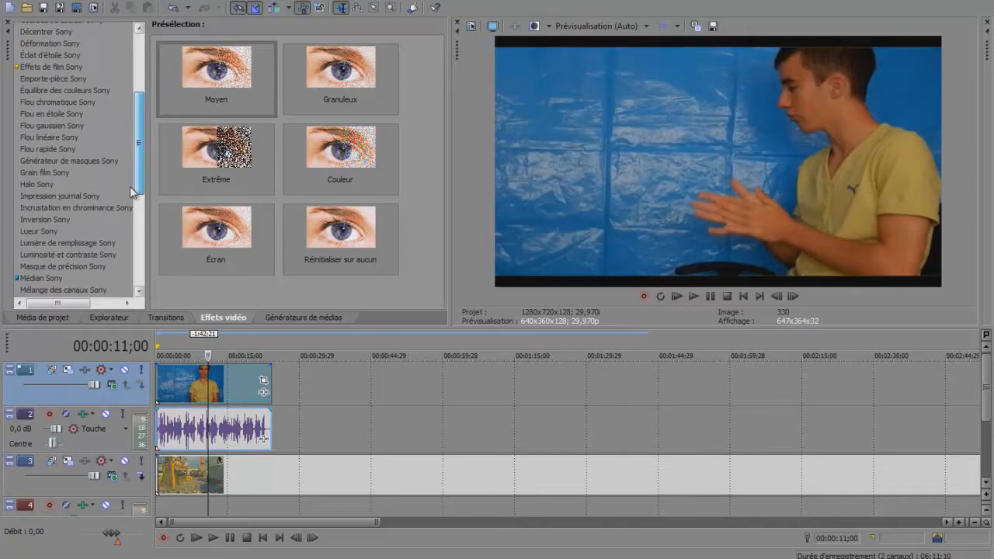
click(65, 210)
drag(65, 209, 183, 382)
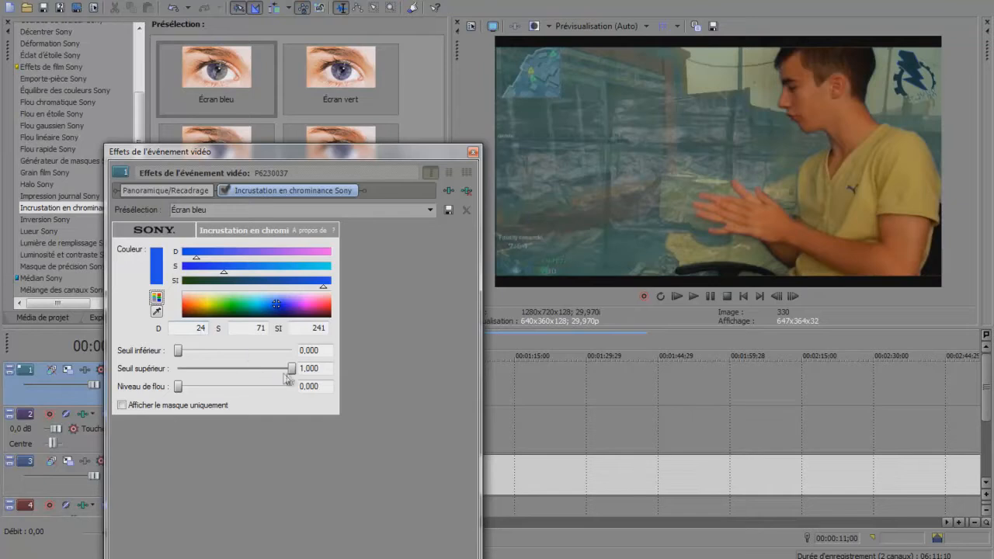
Step: Set the chroma key's upper threshold (Seuil supérieur) to 0,000 and sample the key colour from the blue backdrop in the preview
drag(288, 371, 152, 373)
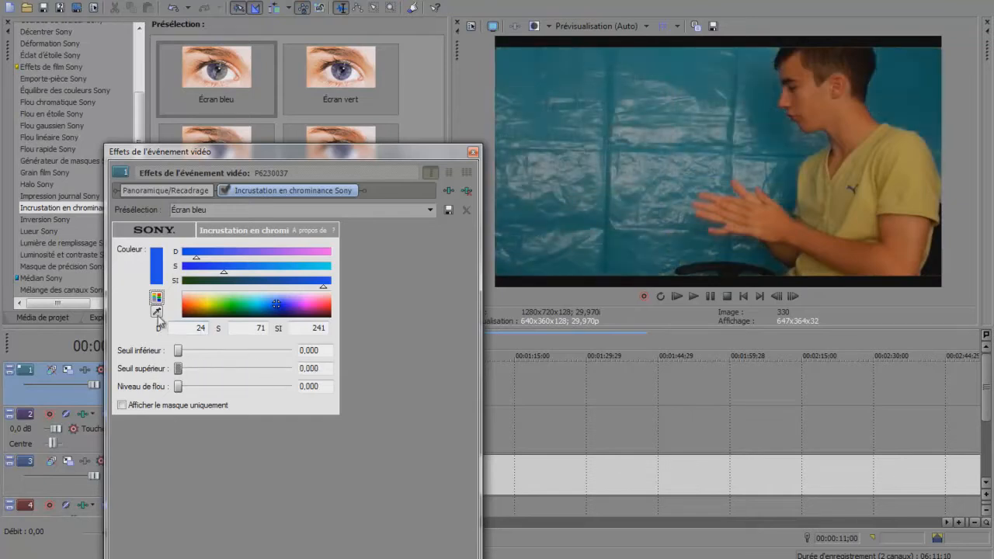
click(157, 311)
click(625, 106)
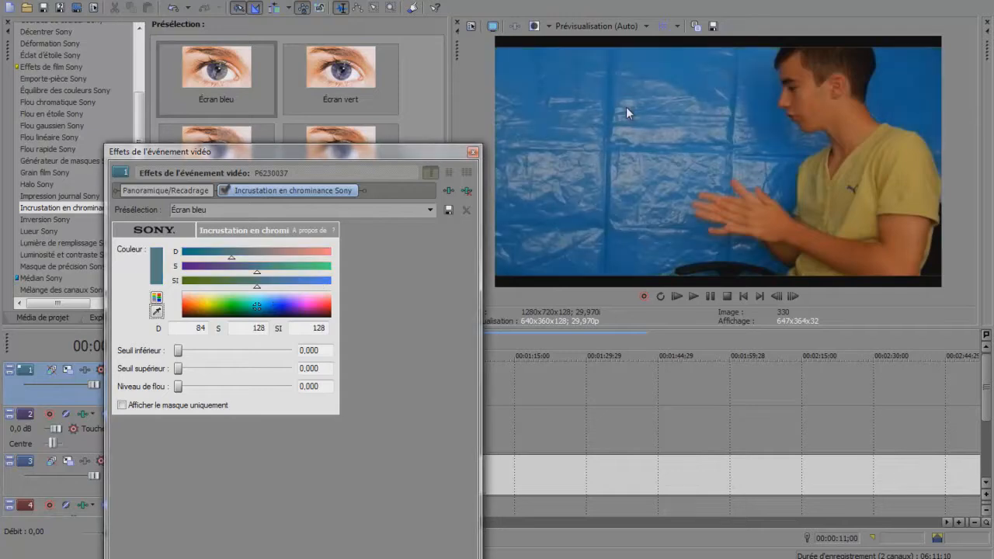
click(157, 312)
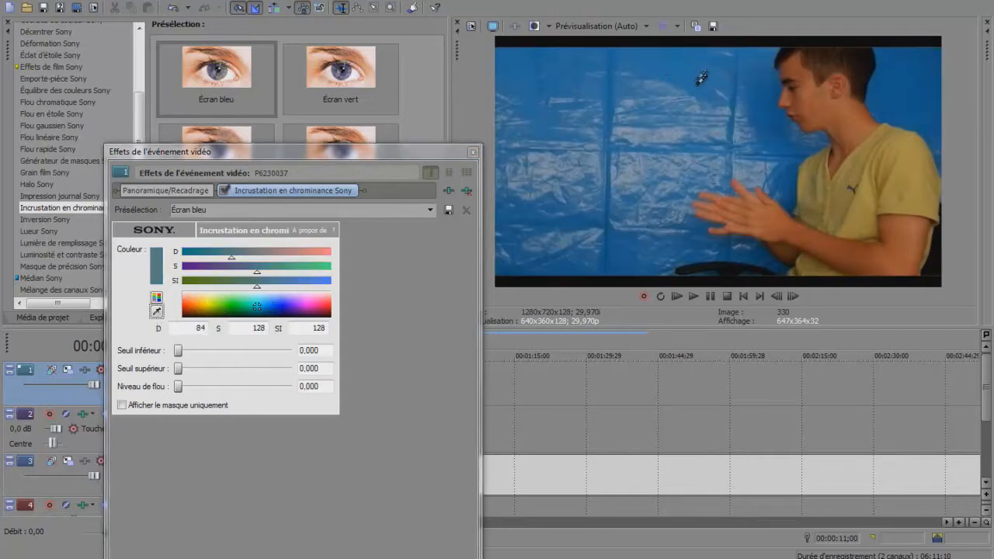
click(596, 84)
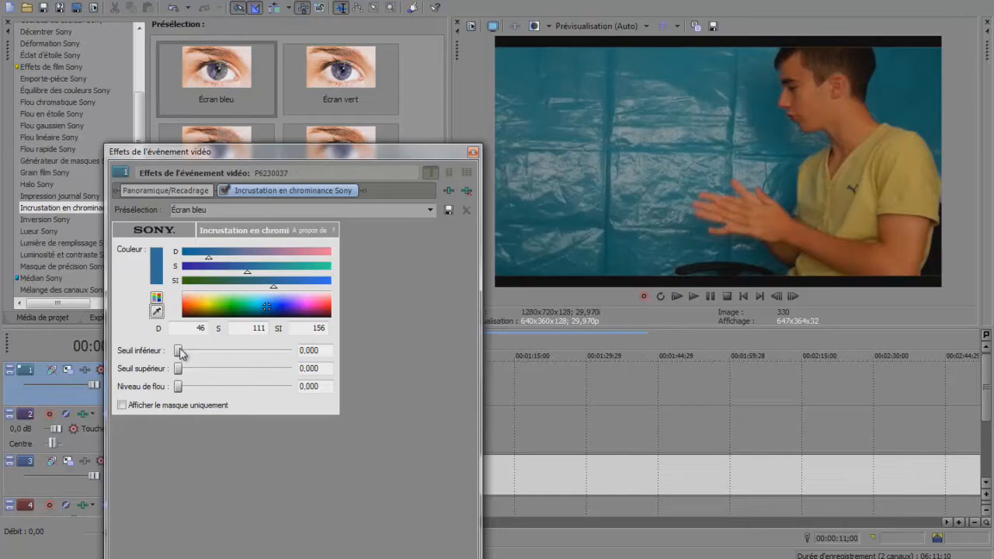
Step: Set the chroma key's lower threshold (Seuil inférieur) to 0,557 and blur level (Niveau de flou) to 0,103, and close the effect settings
drag(179, 352, 258, 353)
drag(257, 351, 245, 347)
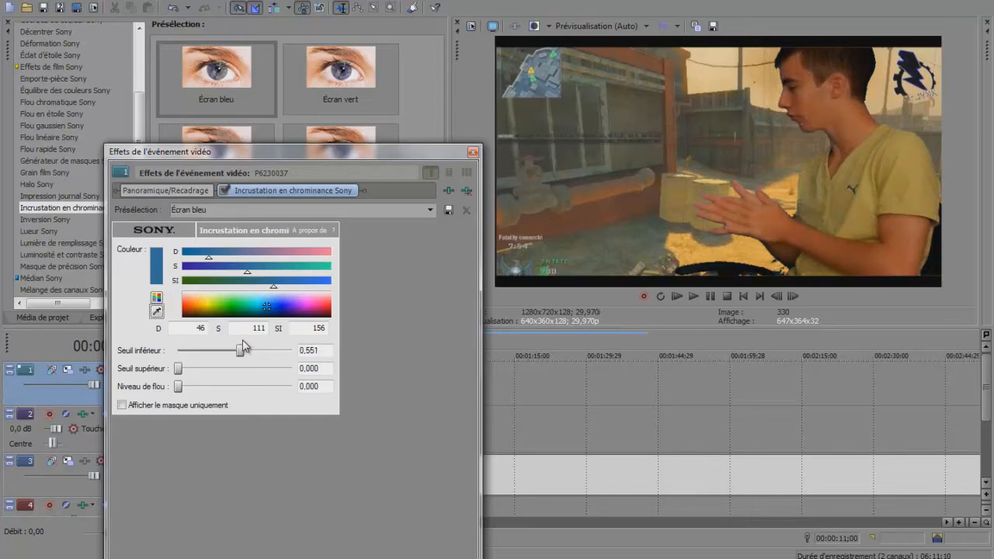
drag(243, 345, 244, 345)
drag(183, 390, 185, 392)
mouse_move(185, 391)
mouse_down()
mouse_move(258, 383)
mouse_move(195, 388)
mouse_up()
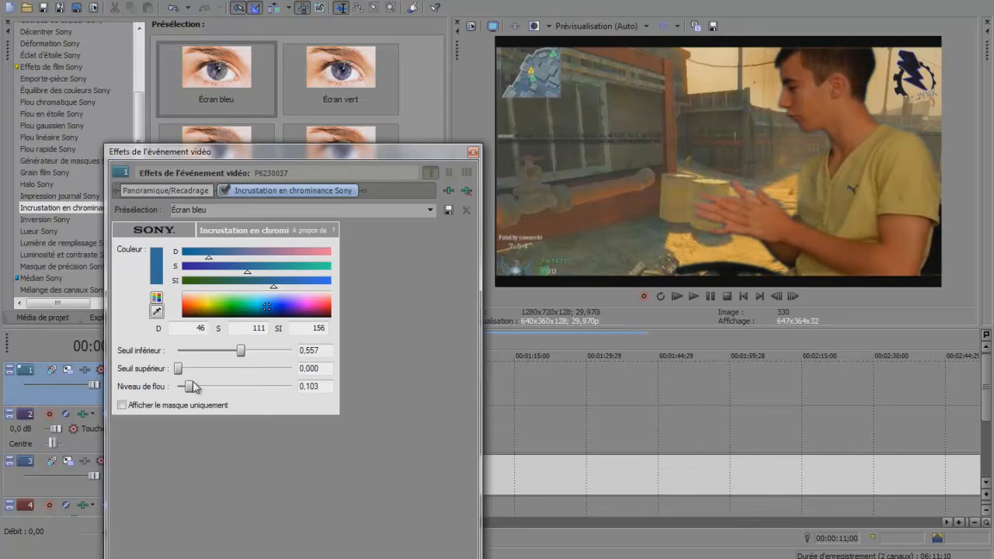
click(473, 152)
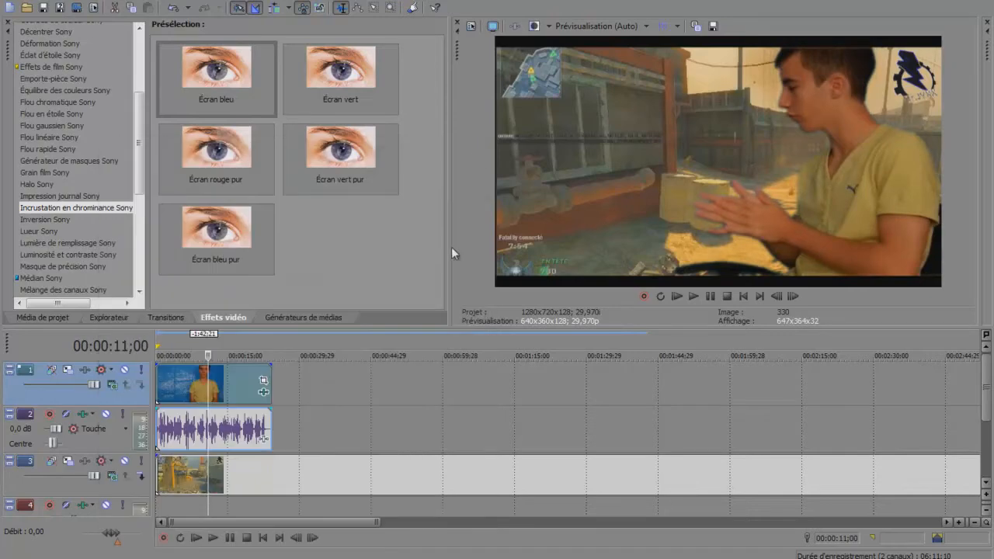
Step: Pan and crop the P6230037 clip with a frame of about 1698,5 × 955,4 centred at about X 426,9, Y 219,2
right_click(232, 382)
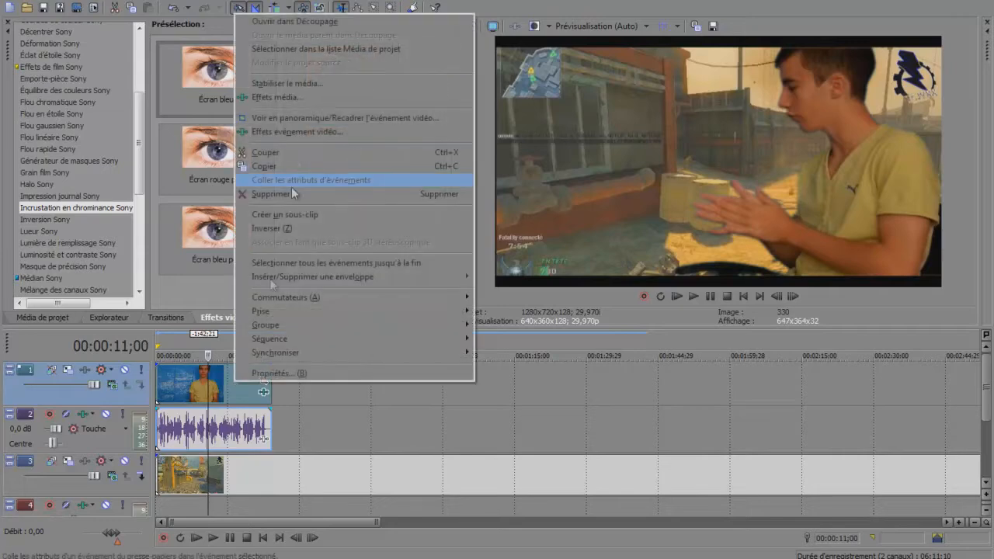
click(319, 122)
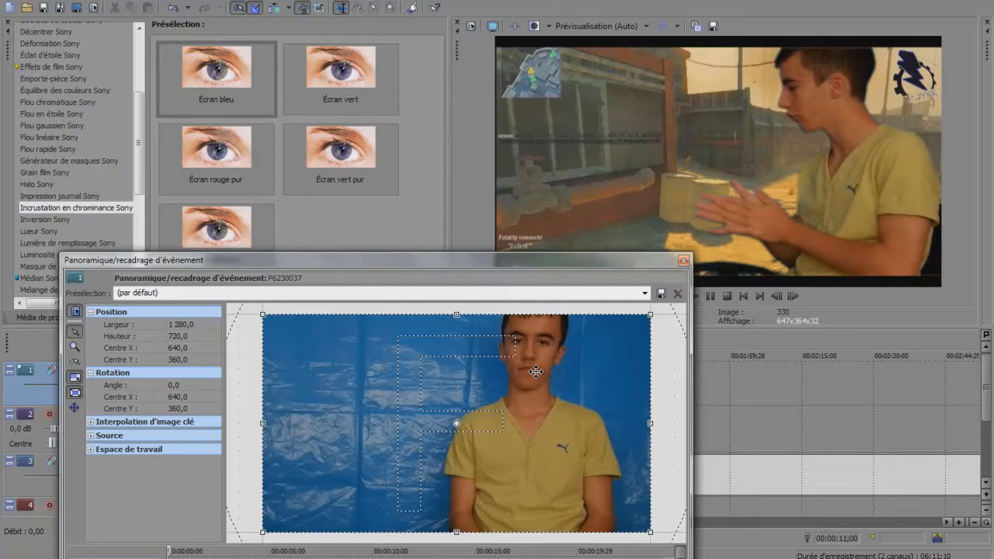
scroll(338, 365, down, 6)
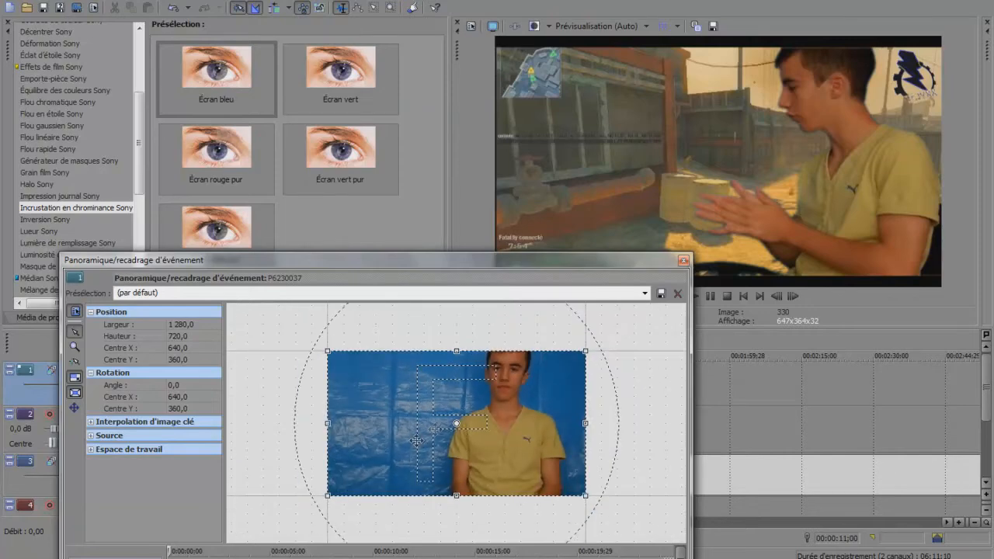
drag(317, 501, 296, 516)
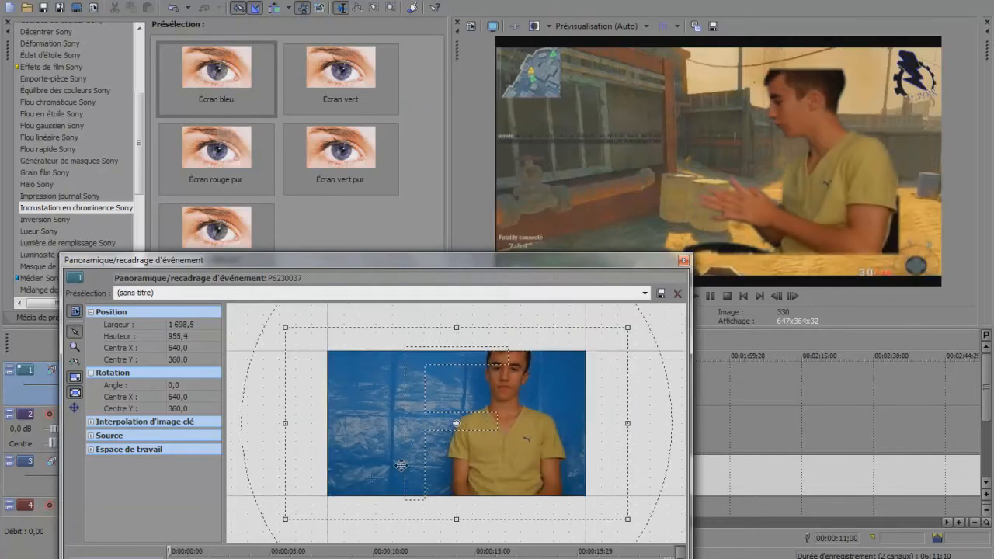
drag(455, 427, 413, 402)
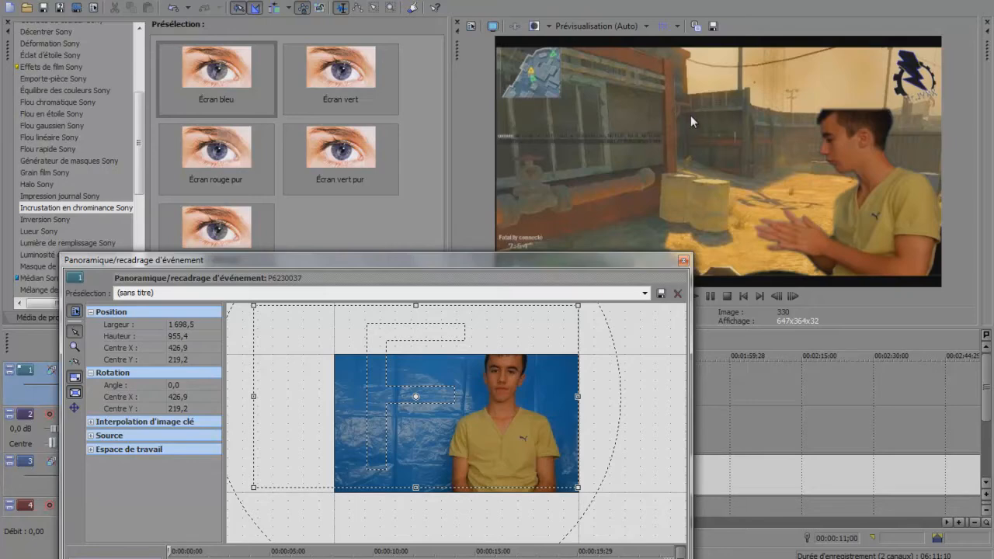
click(683, 261)
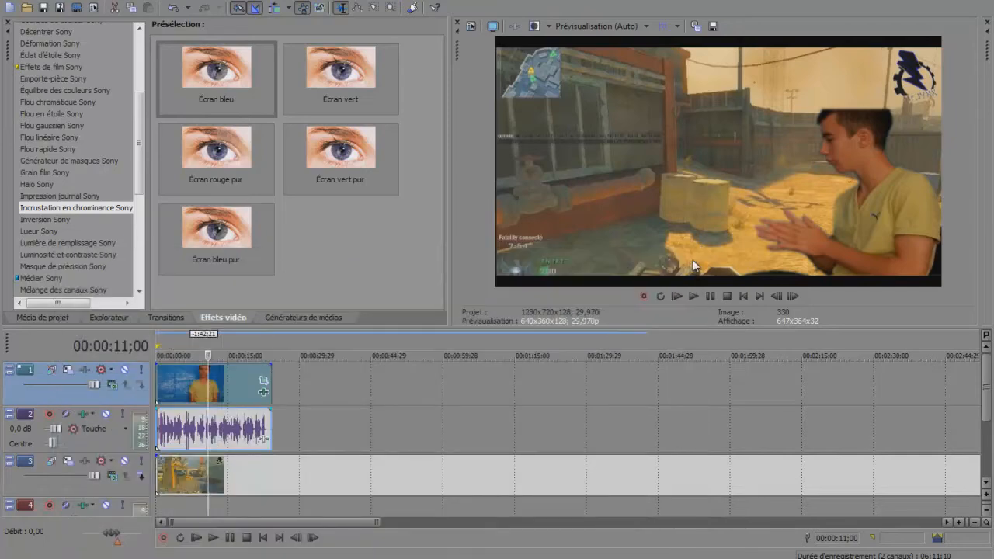
Step: Play back the keyed composite from 00:00:11;00 and again from 00:00:07;19 to check the person over the gameplay
click(693, 296)
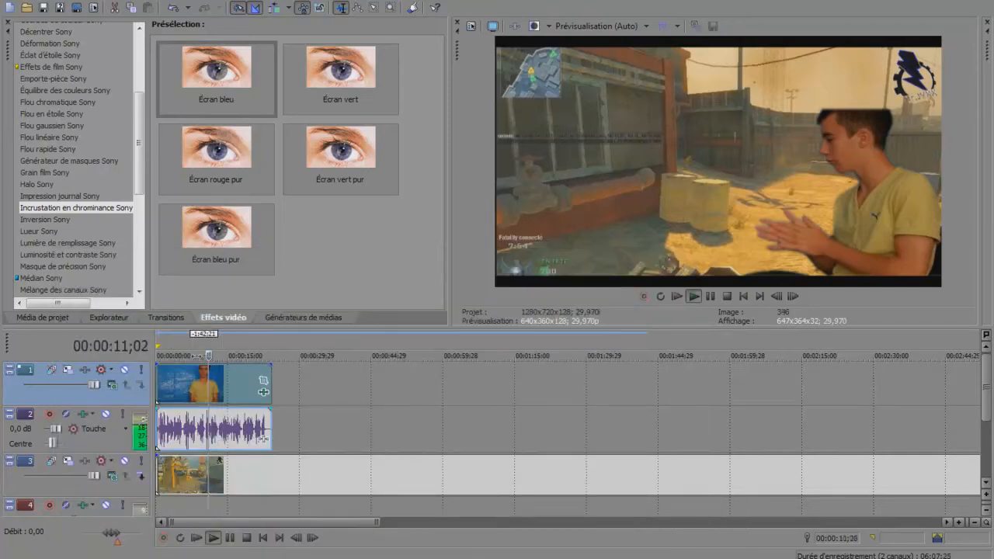
key(space)
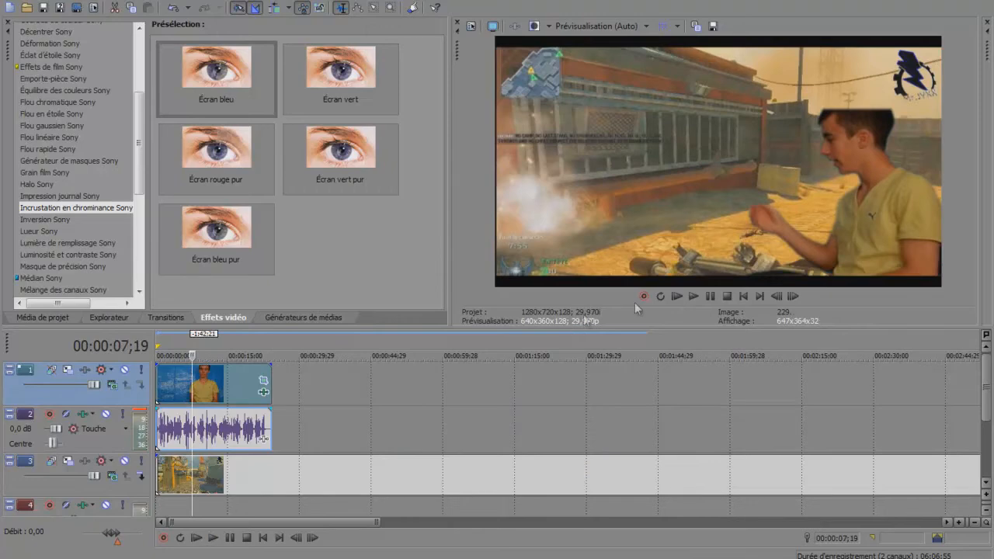
click(695, 297)
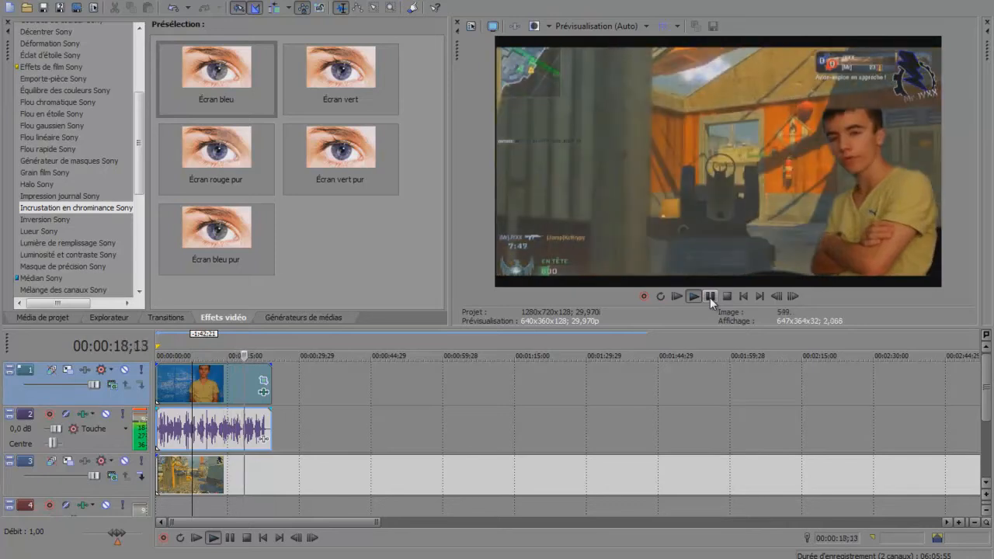
click(709, 297)
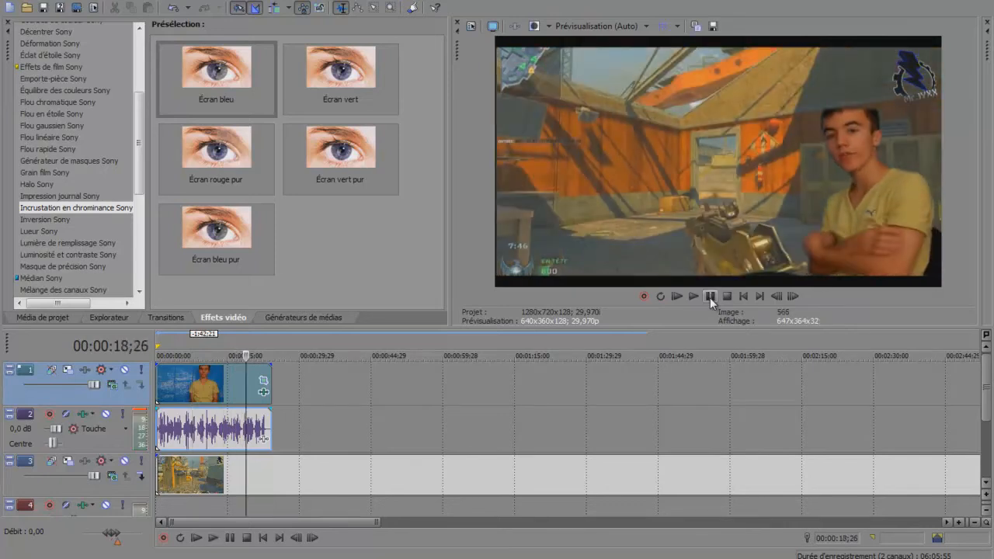